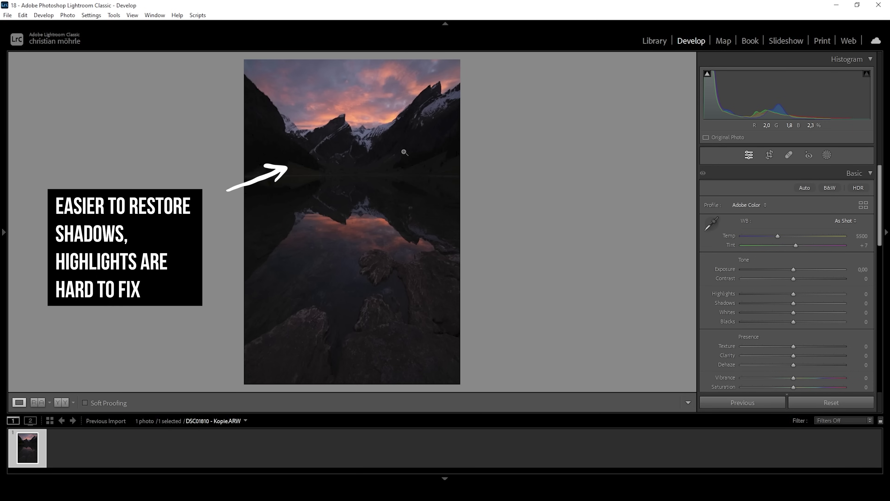
Change the photo's profile to Adobe Landscape in the basic adjustments
key("ctrl+1")
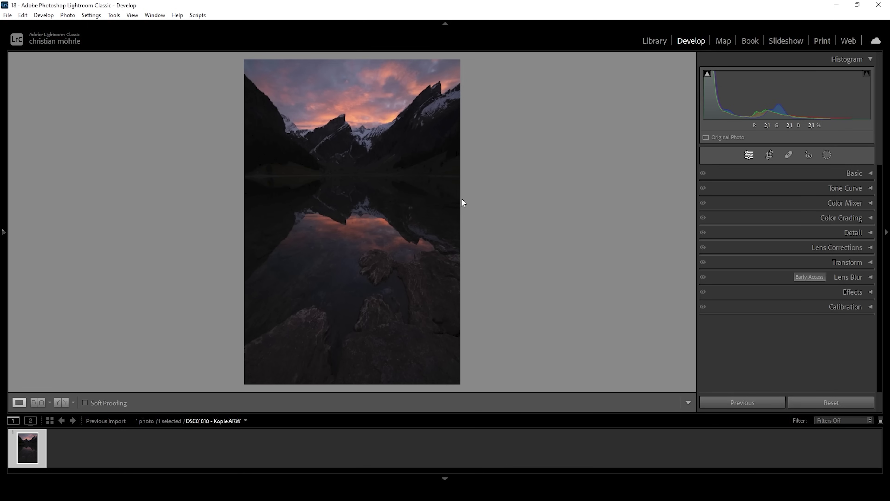
left_click(866, 174)
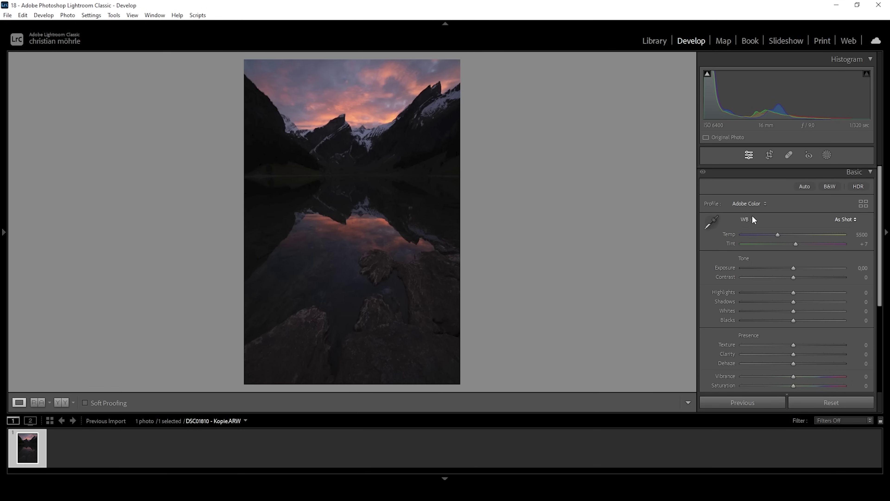
left_click(760, 202)
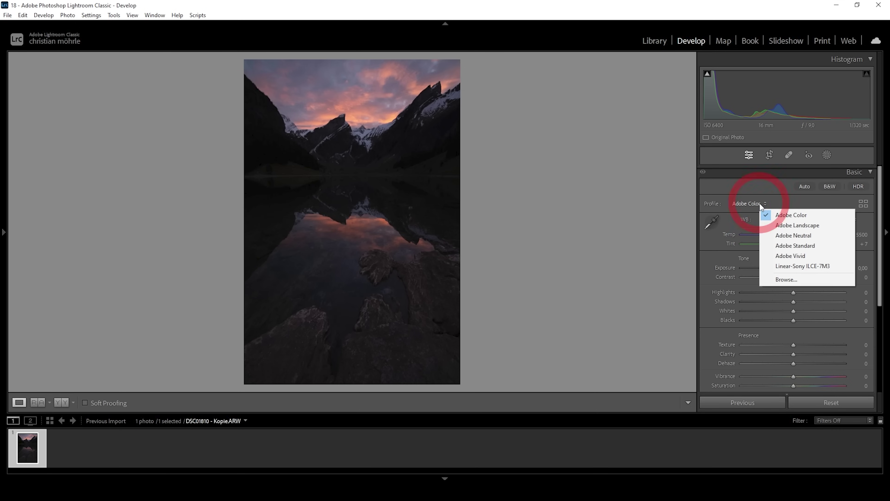
left_click(777, 225)
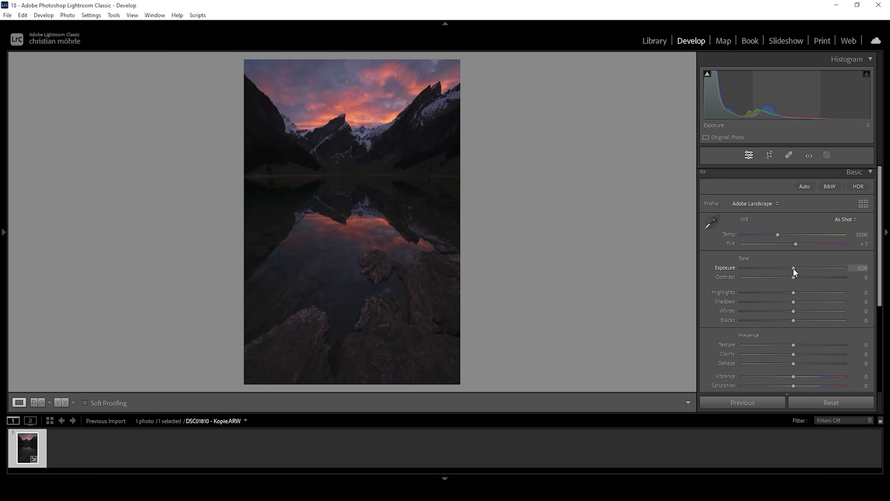
Set Exposure to +0.20, Shadows to +21, Blacks to +24 and Whites to +26, and compare the photo before and after
left_click_drag(793, 269, 795, 268)
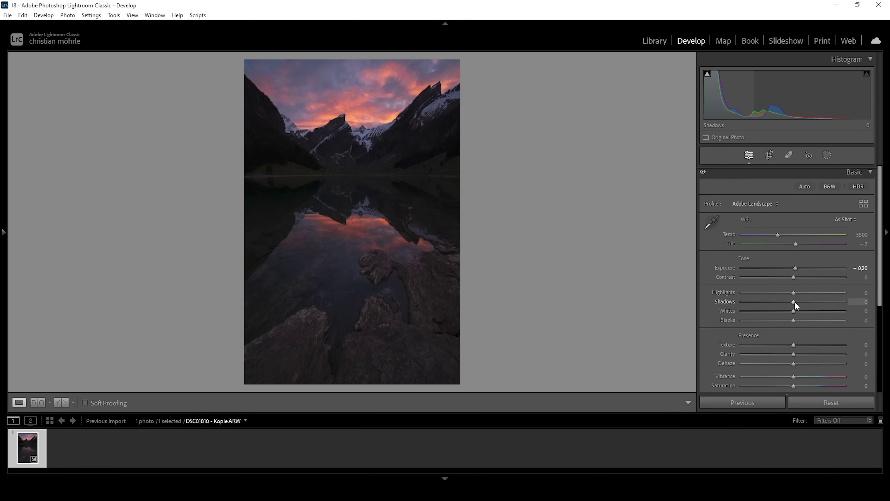
left_click_drag(797, 303, 800, 303)
left_click_drag(804, 303, 806, 321)
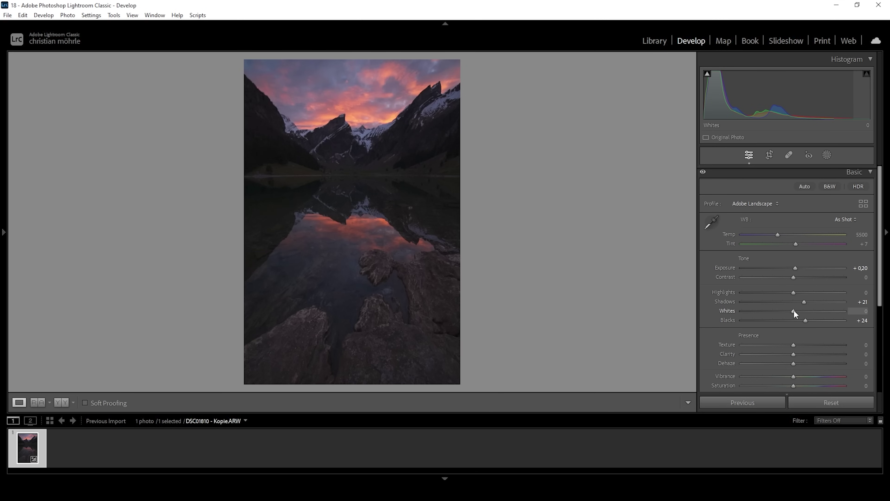
left_click_drag(796, 312, 808, 318)
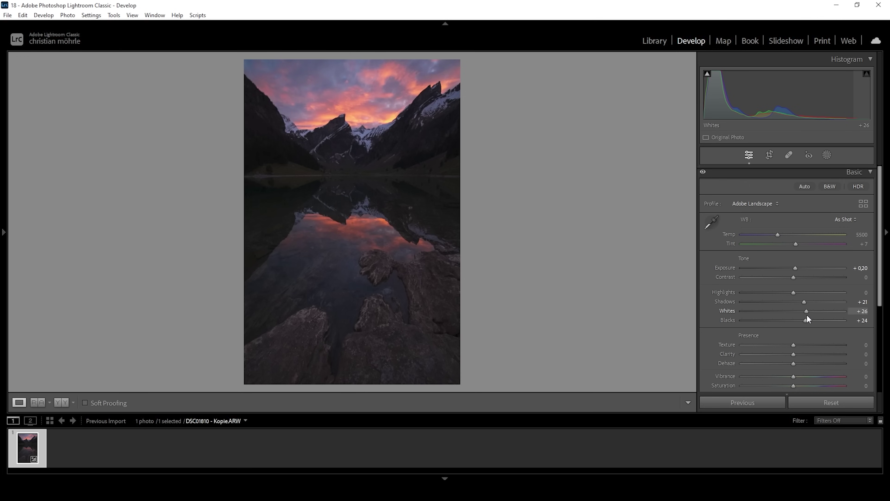
left_click(62, 402)
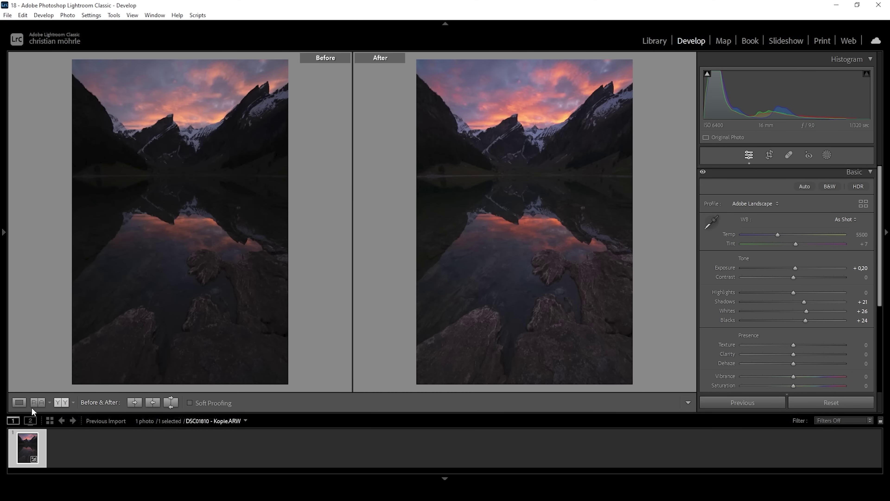
left_click(15, 403)
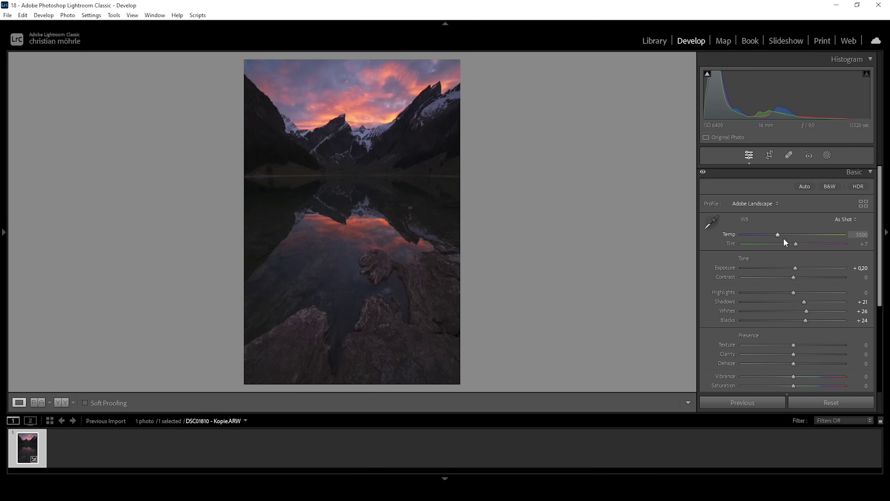
Set the white balance to Temp 6100 and Tint +3, with Texture +3, Clarity -4 and Dehaze -6
left_click_drag(777, 233, 782, 235)
left_click_drag(792, 353, 791, 352)
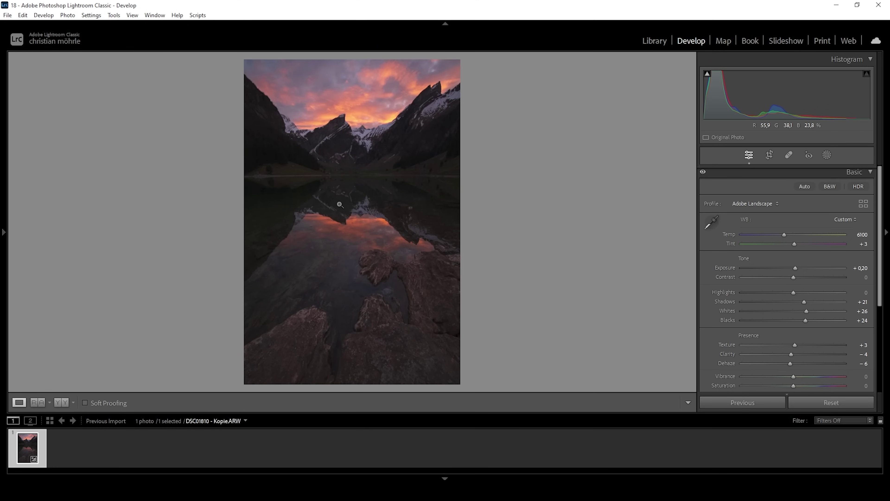
scroll(799, 304, "down", 1)
scroll(807, 280, "up", 1)
left_click(869, 175)
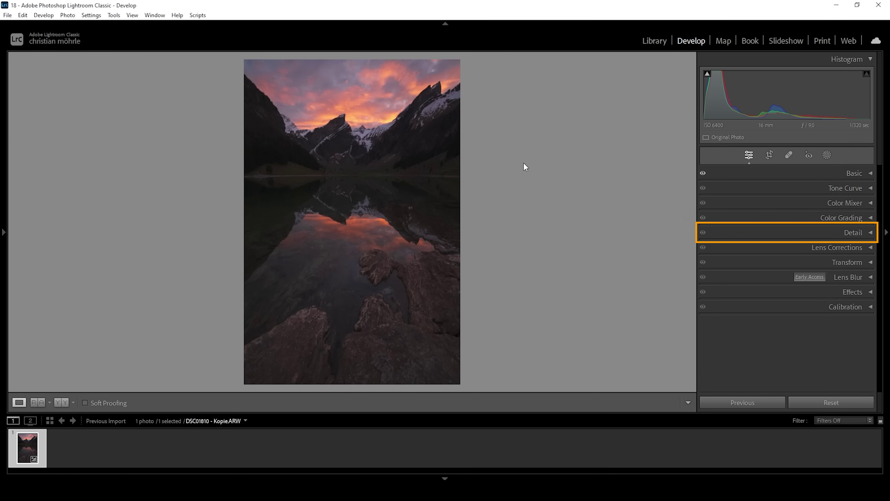
Check the noise on the mountain ridge and apply AI Denoise at amount 61, creating a stacked enhanced DNG
left_click(869, 233)
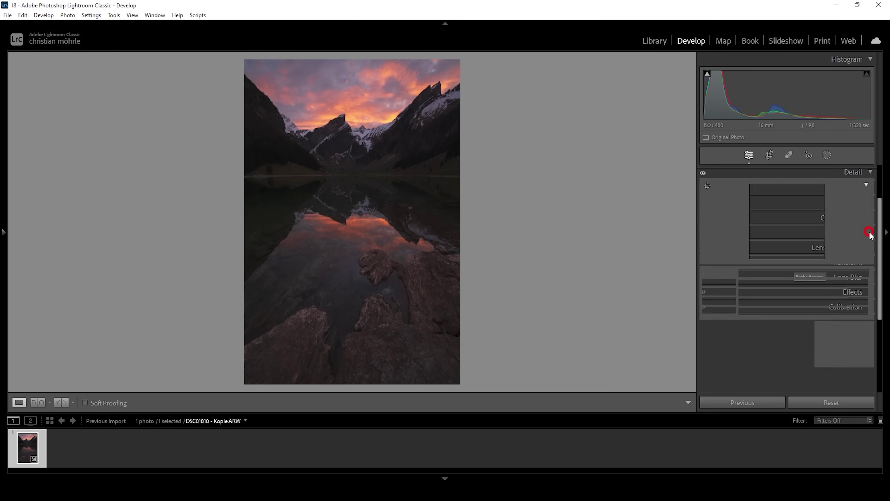
scroll(871, 236, "down", 1)
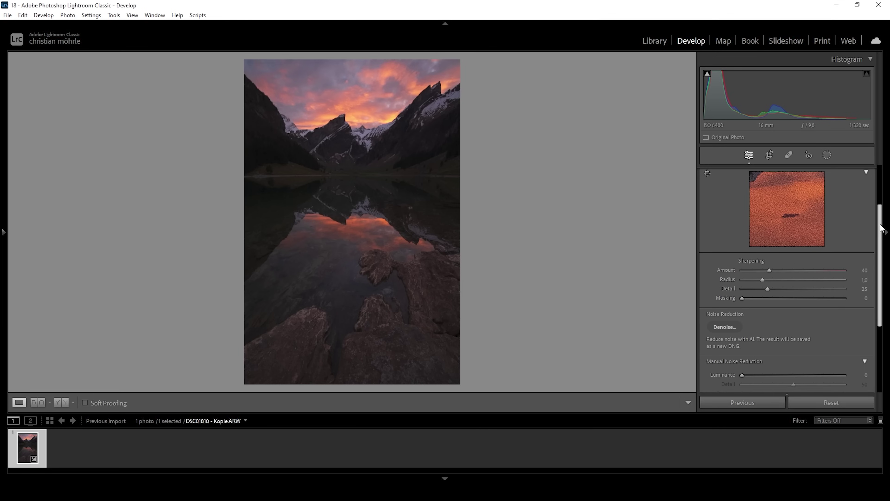
left_click(409, 137)
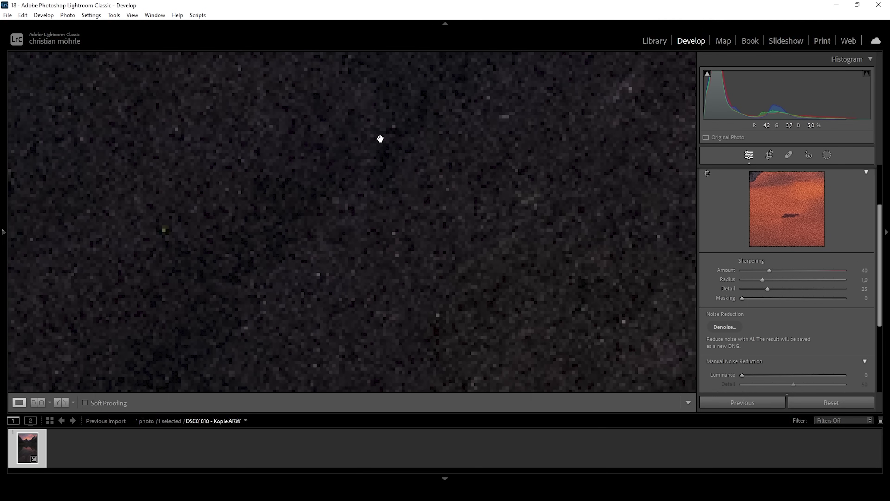
left_click_drag(316, 159, 481, 327)
left_click_drag(407, 182, 376, 211)
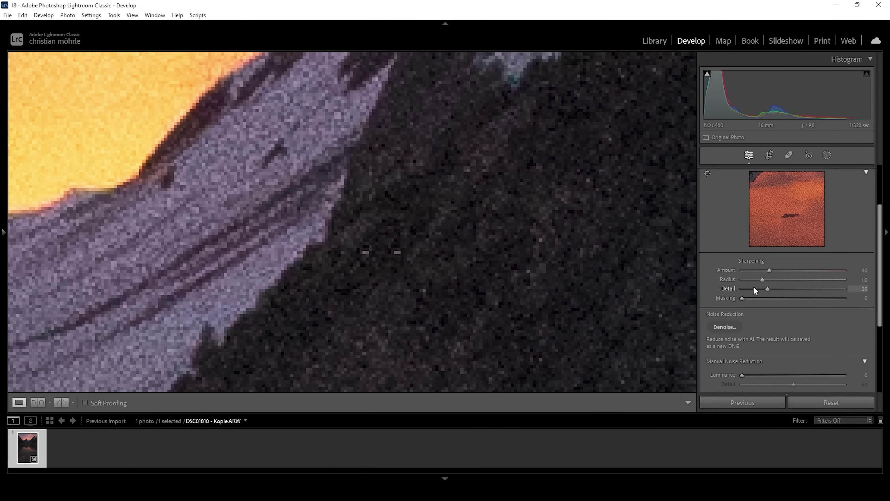
left_click_drag(881, 230, 880, 260)
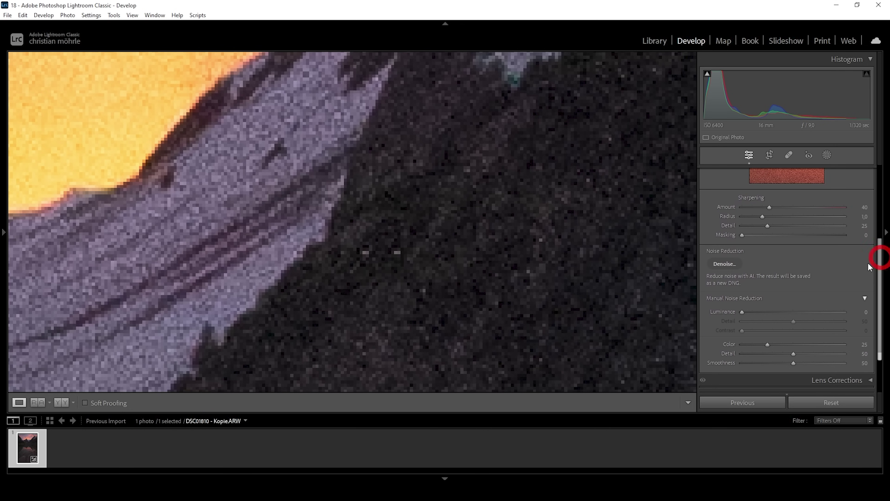
left_click(735, 266)
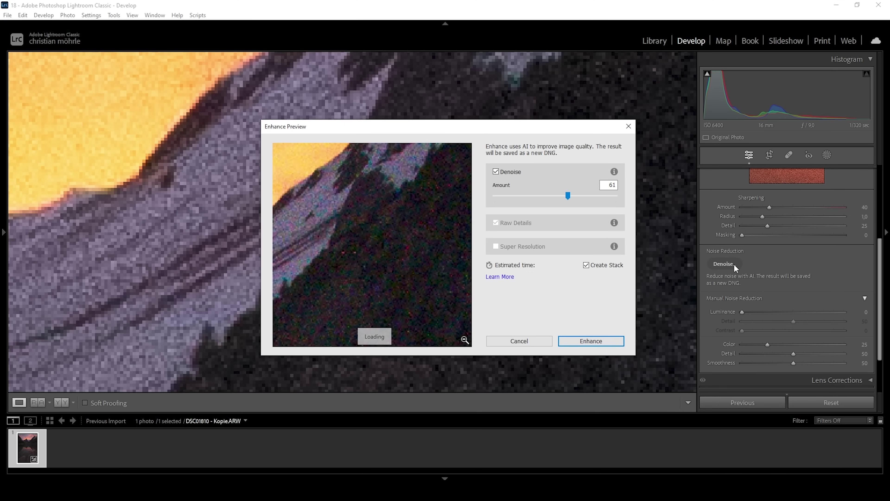
left_click(378, 237)
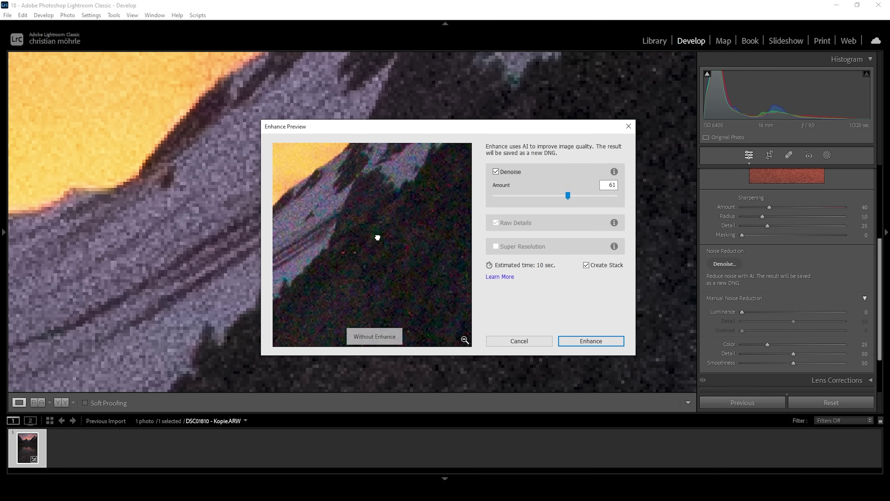
left_click(383, 235)
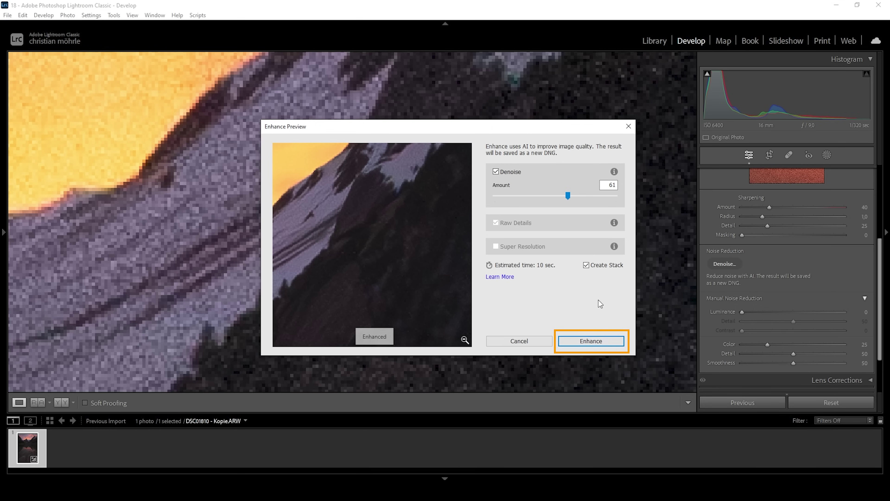
left_click(596, 342)
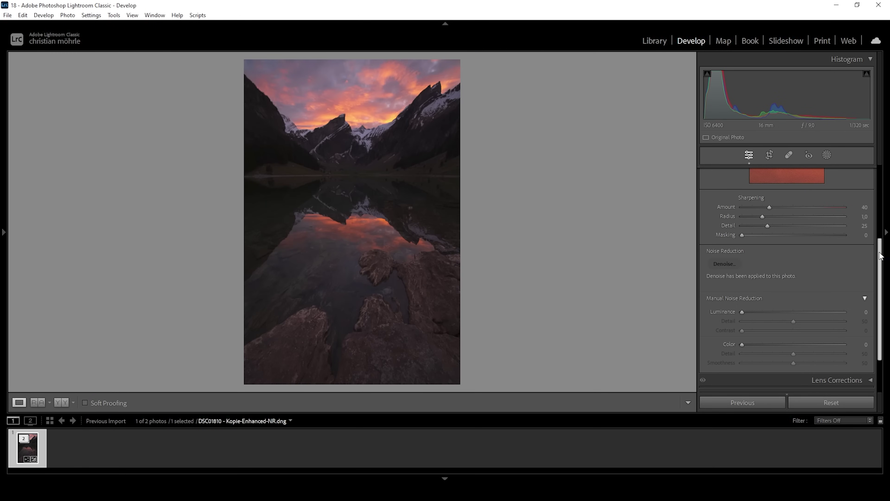
scroll(879, 256, "up", 3)
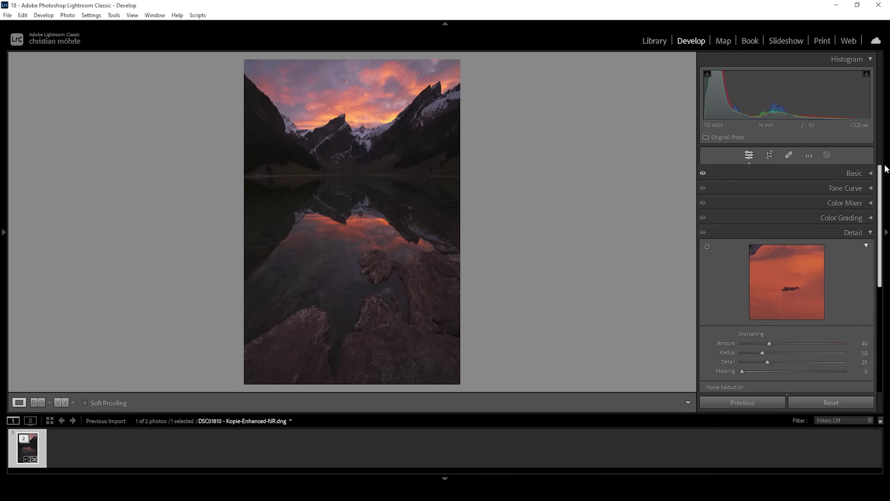
left_click(871, 233)
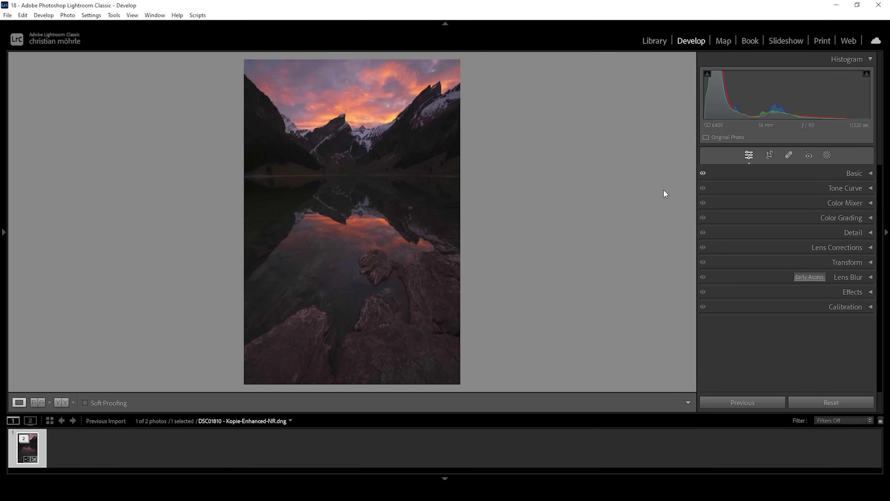
Create a sky mask and intersect it with a second Select Sky selection
left_click(828, 155)
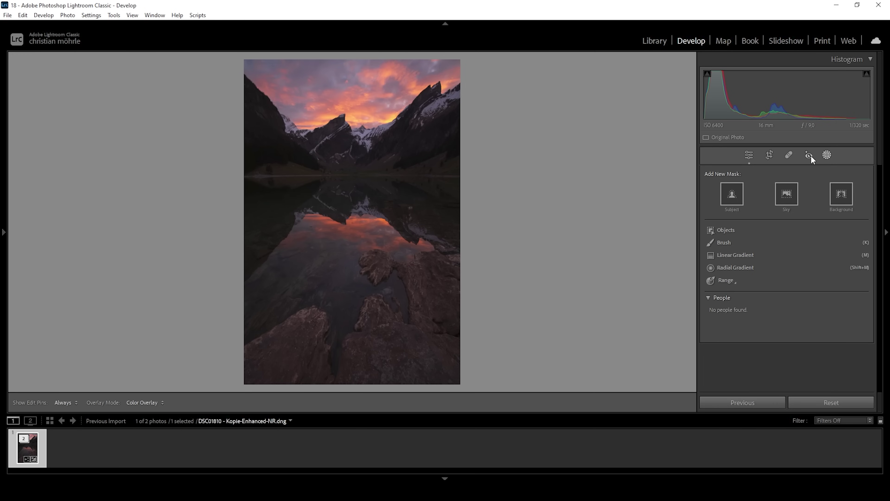
left_click(794, 200)
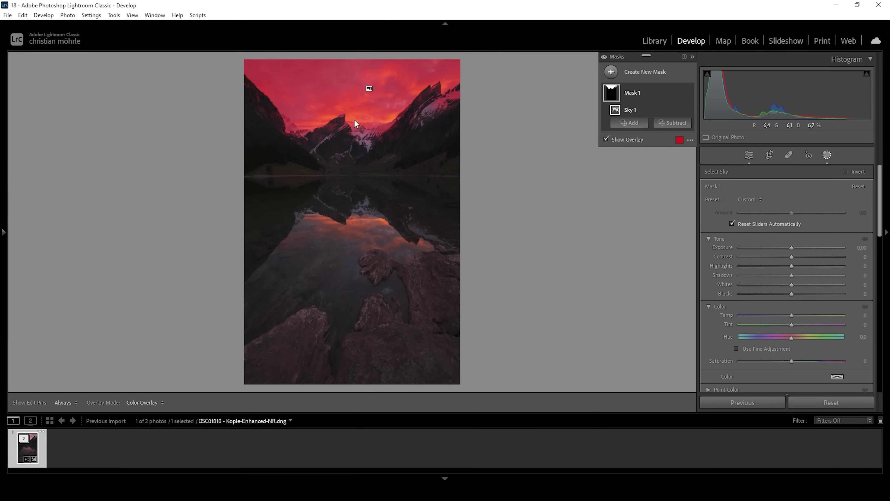
mouse_move(679, 106)
left_click(677, 93)
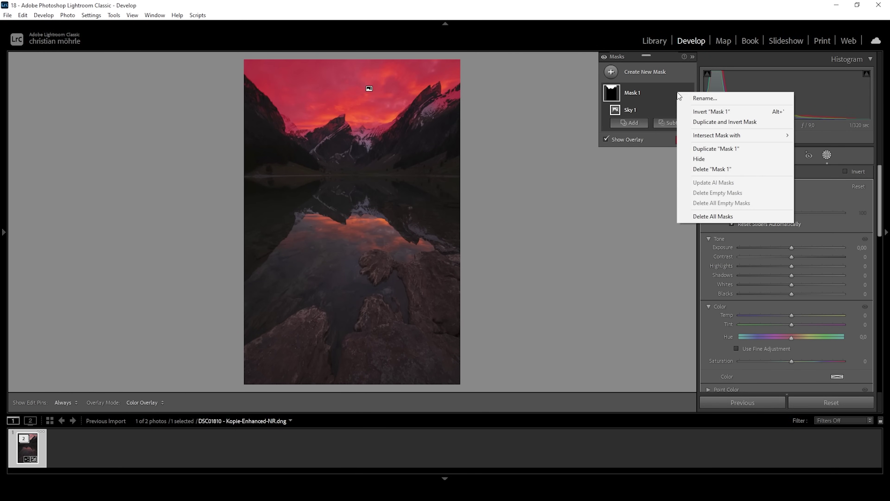
mouse_move(695, 135)
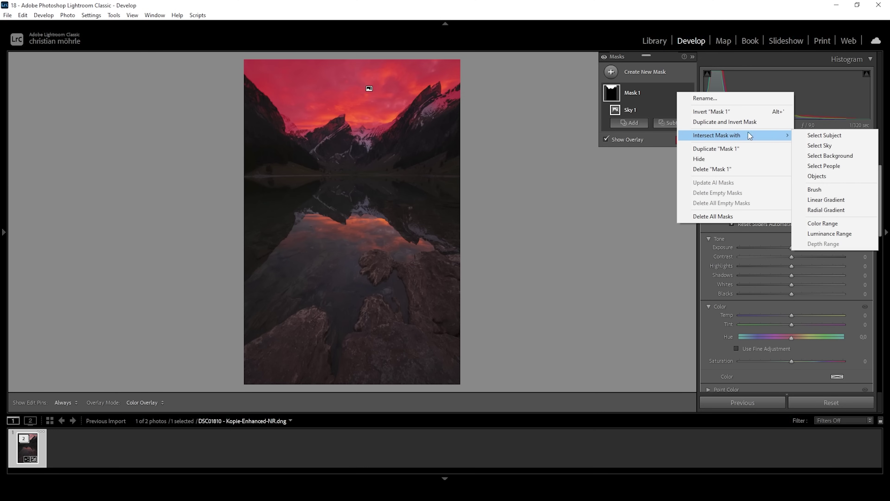
left_click(831, 146)
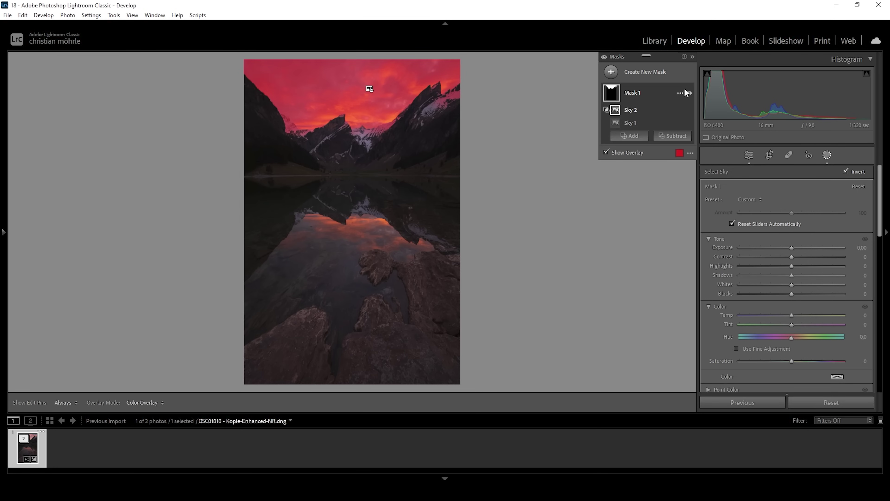
Invert the entire sky mask so it covers the mountains, lake and rocks
left_click(640, 92)
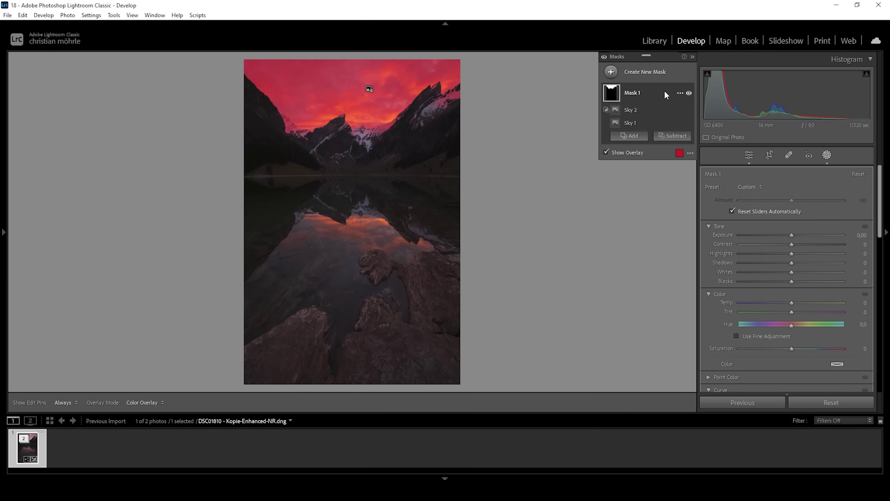
left_click(681, 93)
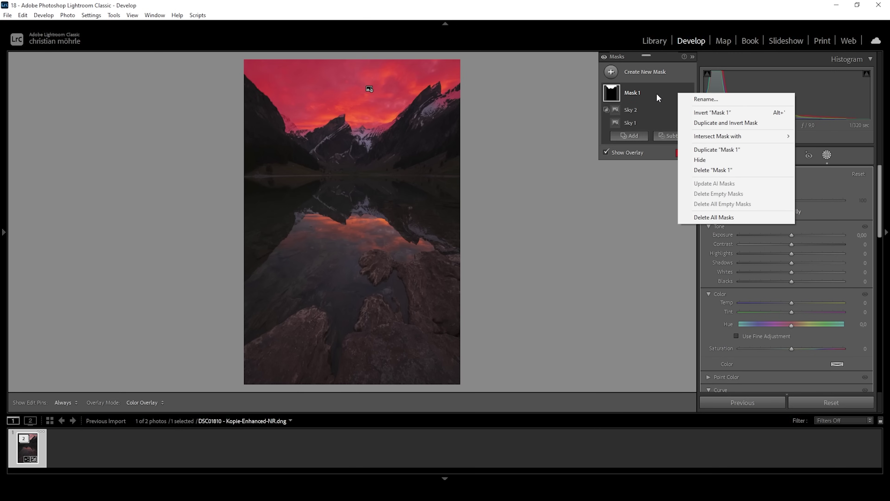
left_click(702, 113)
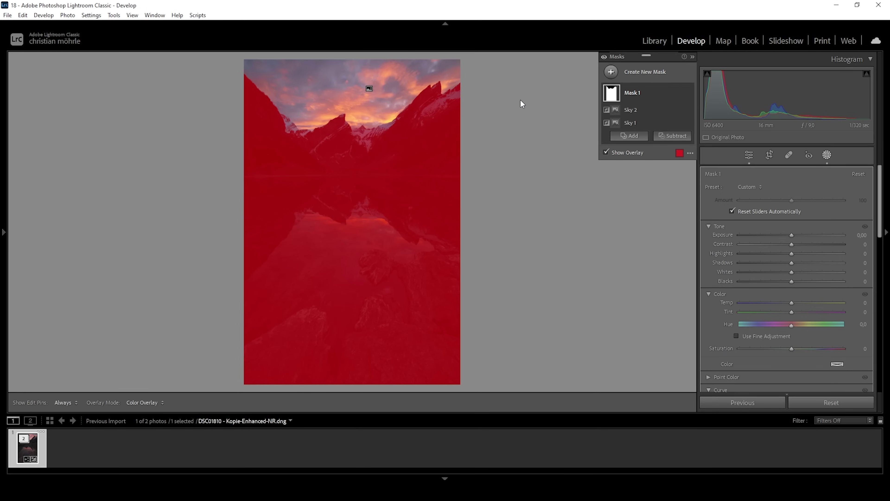
Adjust the landscape mask to Exposure 0.61, Shadows 24, Whites 4, Temp 4, Clarity 9 and Dehaze 5
left_click_drag(794, 234, 789, 277)
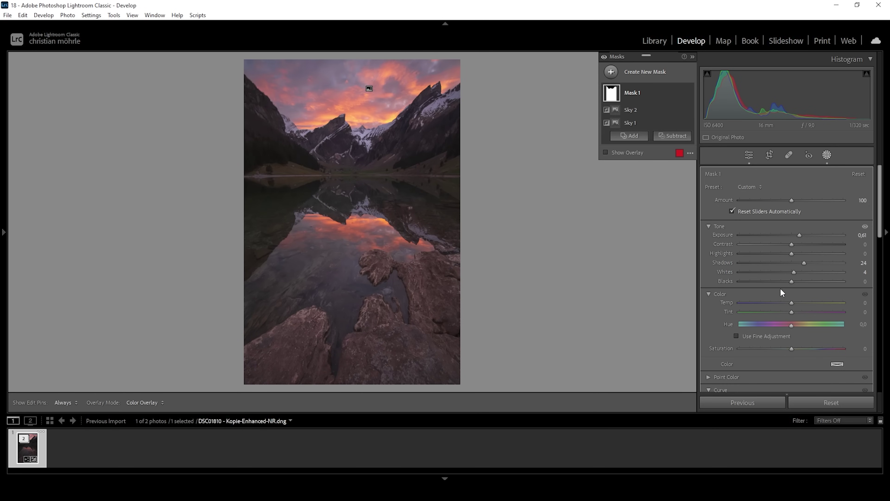
left_click_drag(792, 303, 794, 303)
scroll(750, 317, "down", 5)
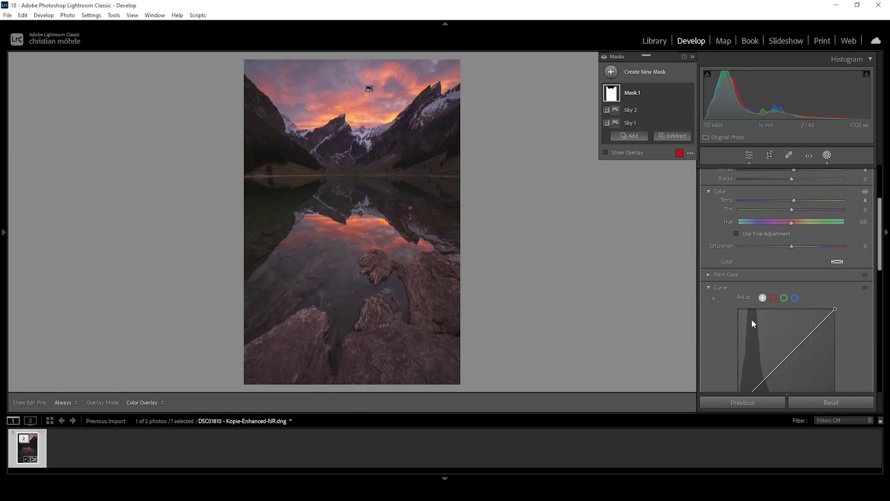
scroll(754, 305, "down", 2)
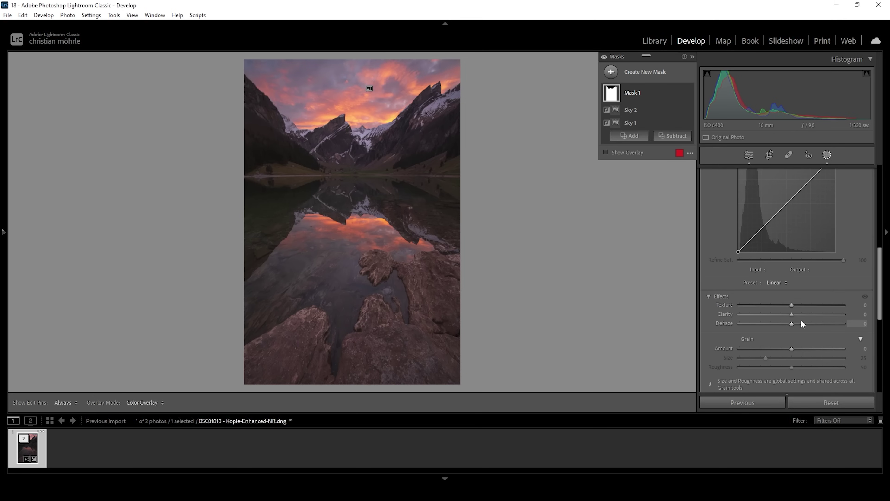
left_click_drag(794, 314, 792, 324)
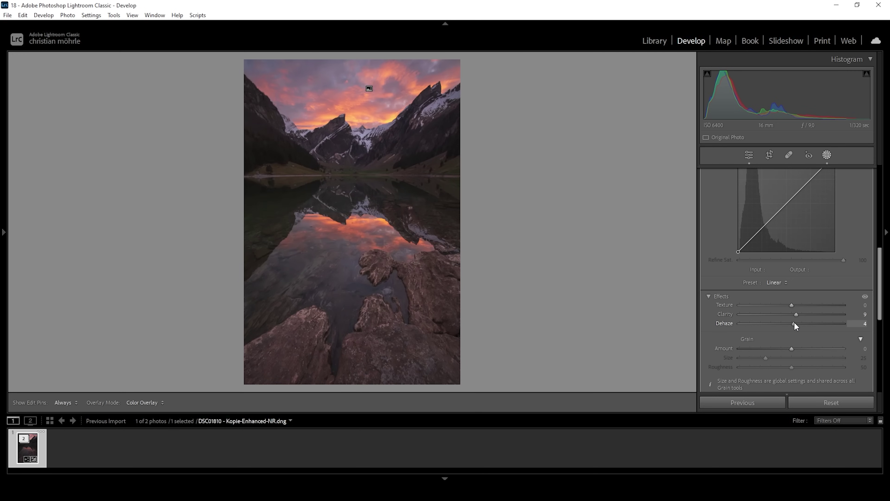
left_click_drag(795, 322, 795, 322)
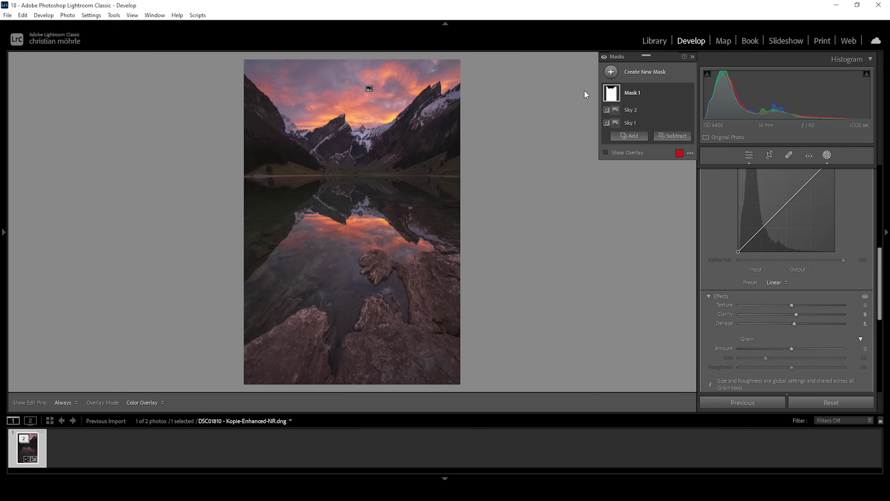
Create a new sky mask and subtract a wide radial gradient around the bright sunset glow above the central peak
left_click(611, 72)
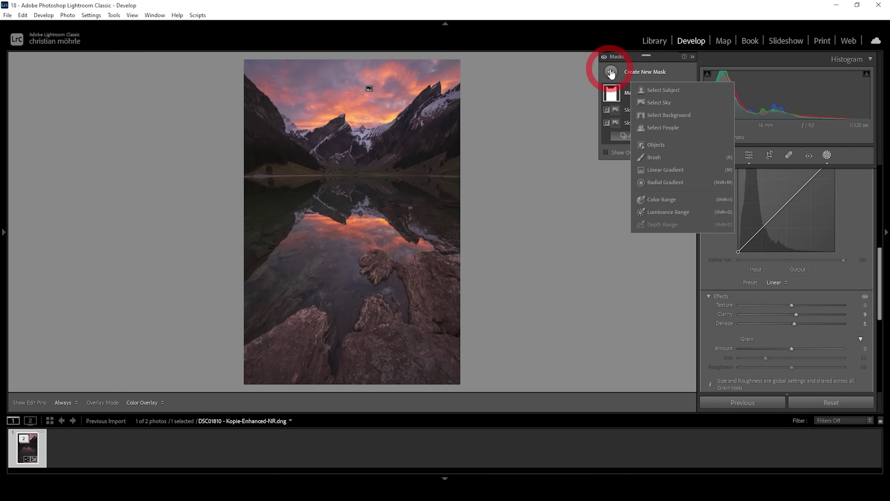
left_click(676, 103)
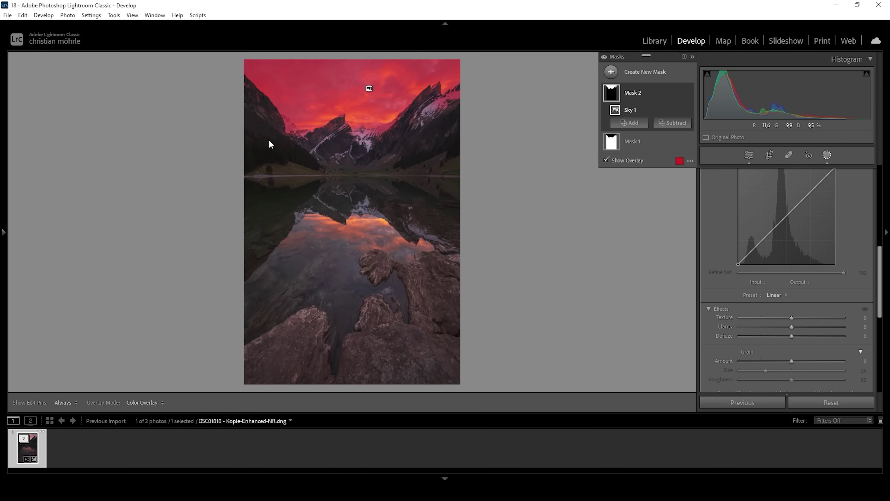
left_click(675, 126)
left_click(689, 236)
left_click_drag(330, 109, 442, 149)
left_click_drag(350, 108, 367, 113)
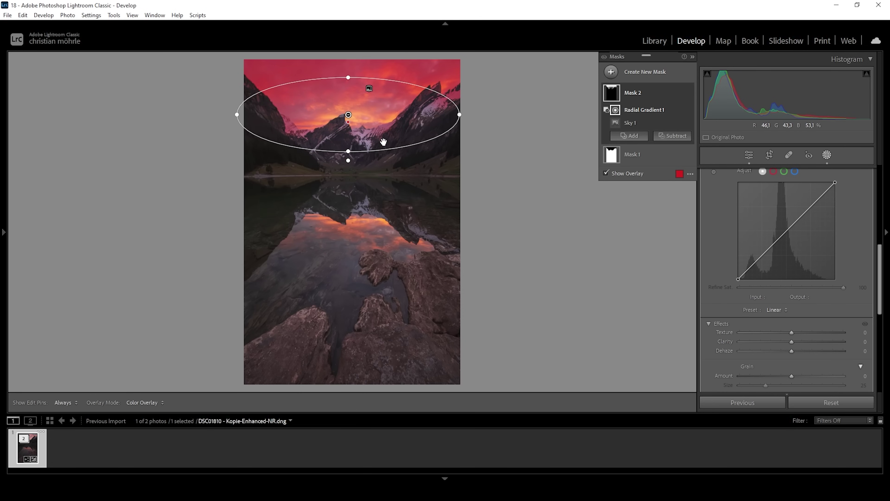
Brush the sky selection off the mountains by subtracting brush strokes along the slopes from the second mask
left_click(661, 140)
left_click(668, 212)
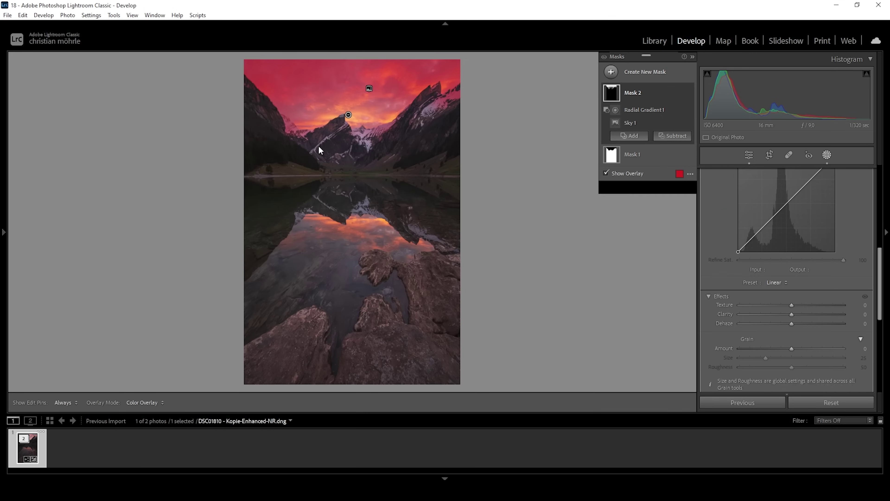
key("h")
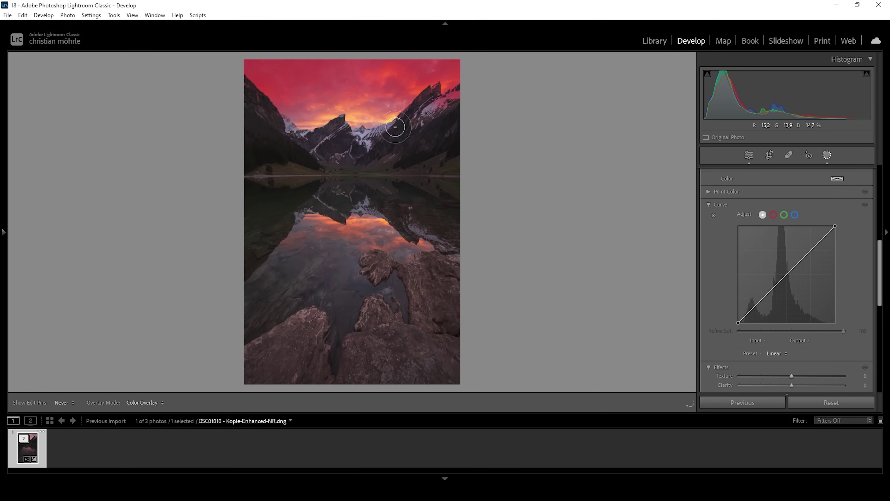
key("h")
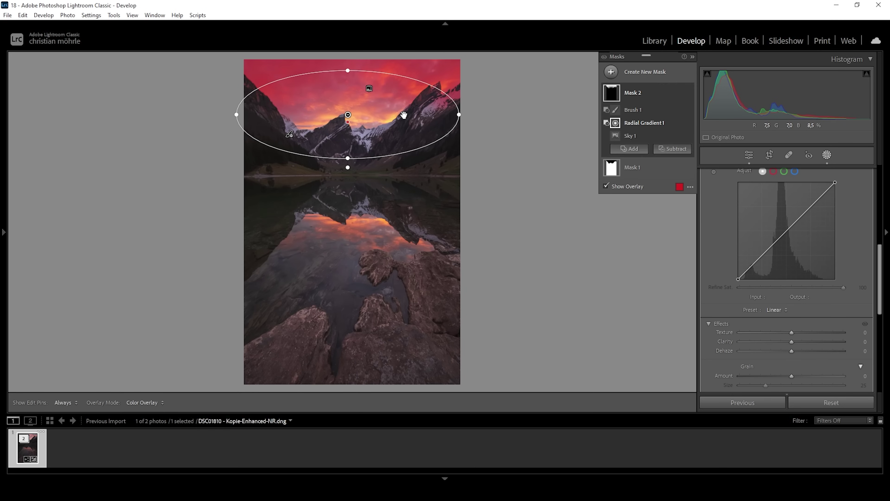
Adjust the outer-sky mask to Contrast 18, Blacks -50, Temp -14 and Saturation -15
scroll(789, 211, "up", 5)
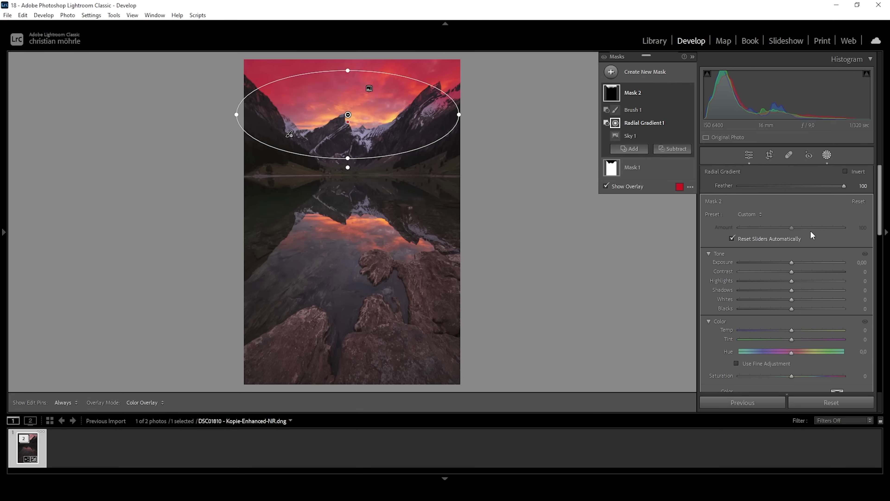
left_click_drag(792, 272, 801, 270)
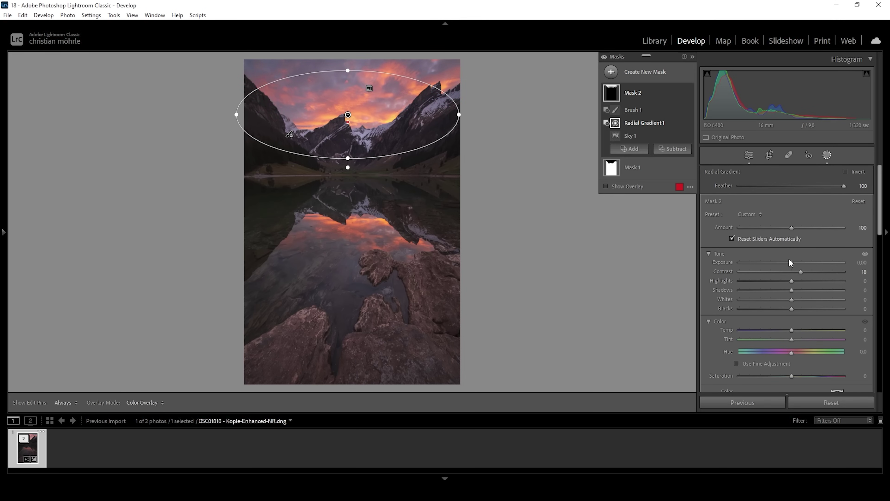
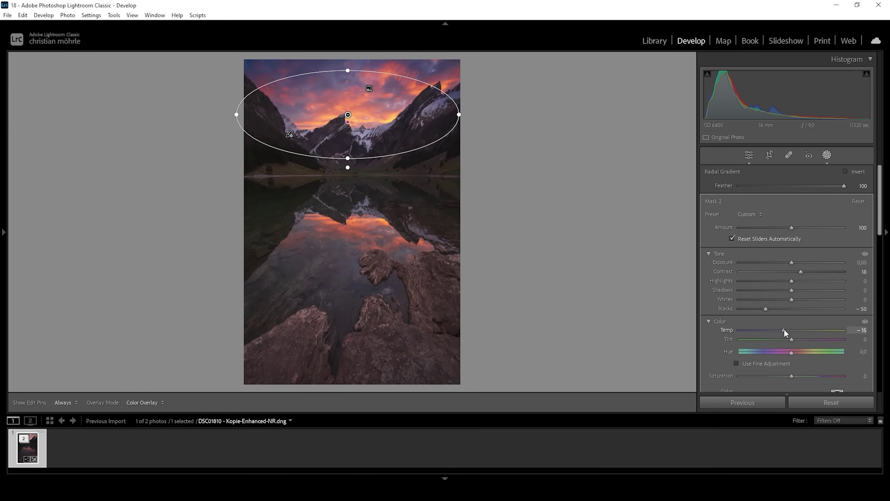
left_click_drag(783, 329, 785, 330)
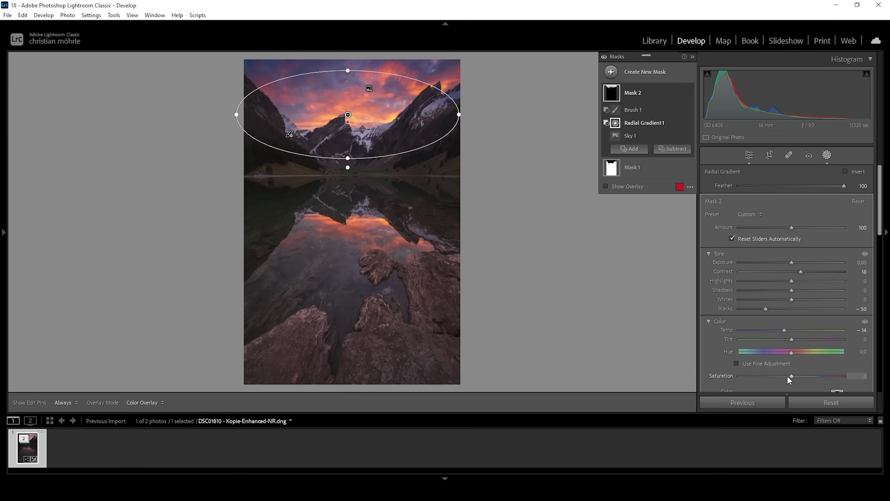
left_click_drag(791, 376, 791, 376)
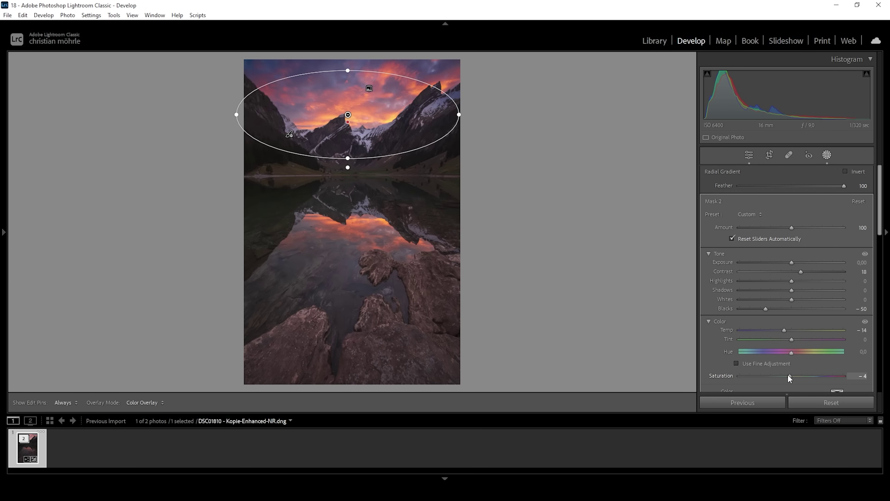
left_click_drag(789, 376, 784, 376)
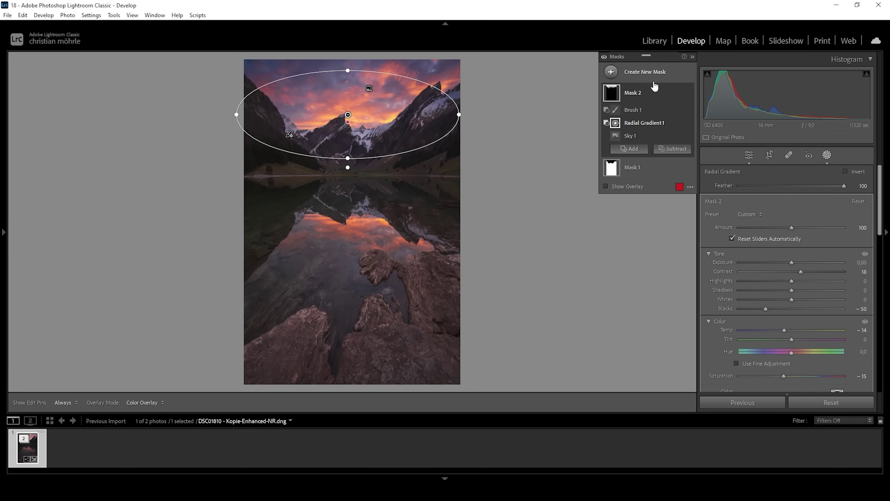
Create another sky mask and intersect it with a wide radial gradient centred on the glow at the central peak
left_click(611, 72)
left_click(667, 106)
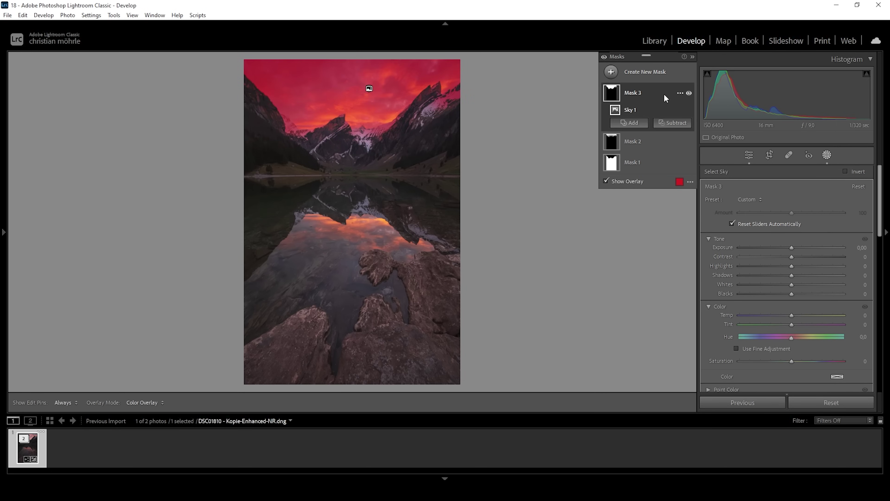
left_click(681, 93)
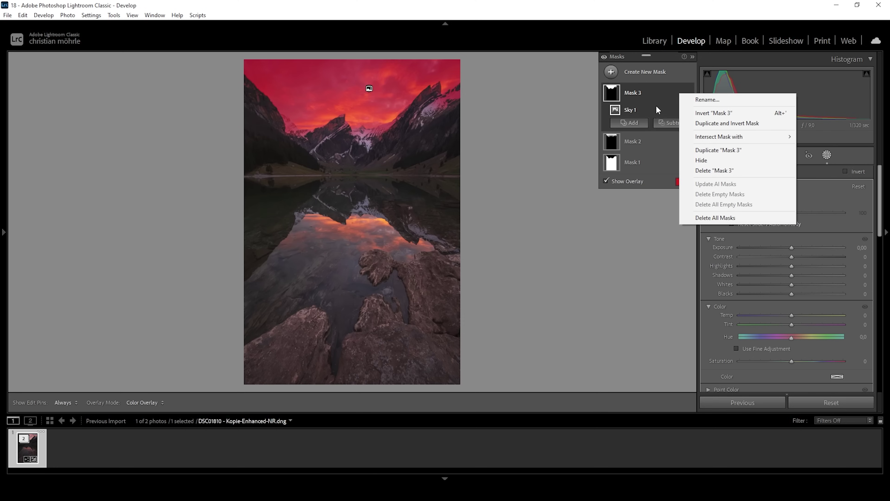
mouse_move(705, 141)
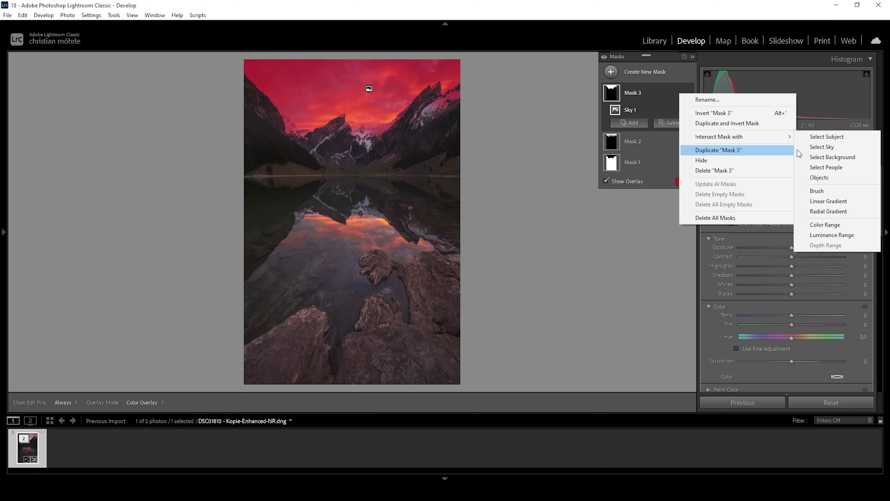
left_click(832, 211)
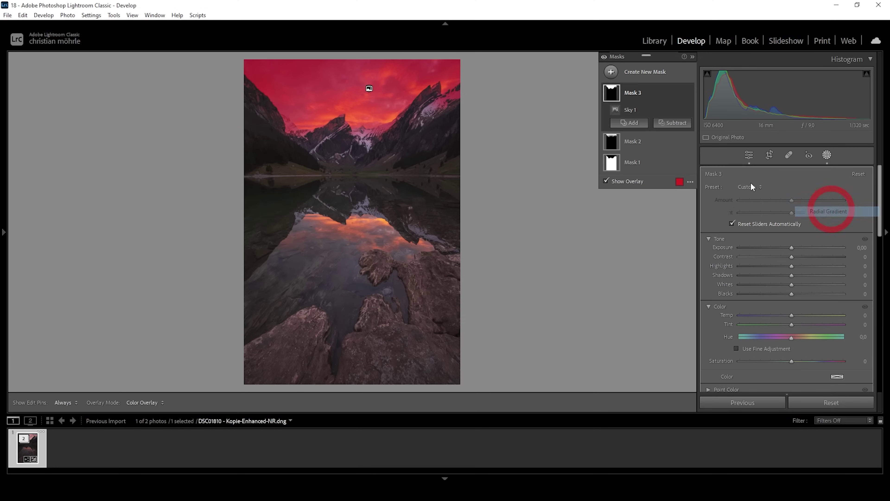
mouse_move(336, 118)
left_mouse_down()
mouse_move(432, 153)
mouse_move(349, 119)
left_mouse_up()
Subtract brush strokes over the mountain slopes from the sunset glow mask
left_click(671, 136)
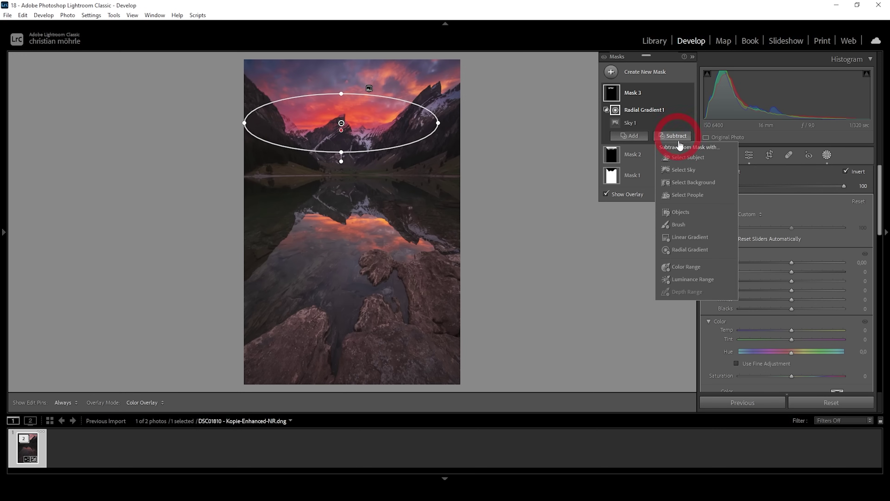
left_click(686, 227)
key("h")
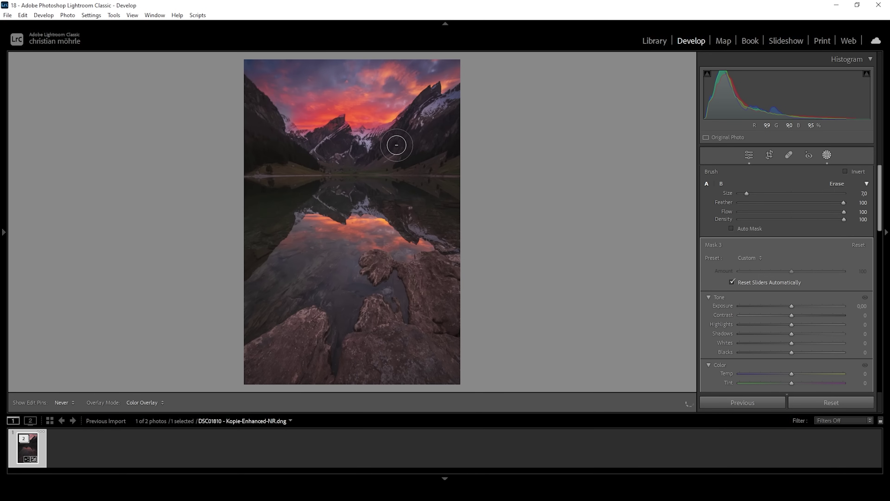
key("h")
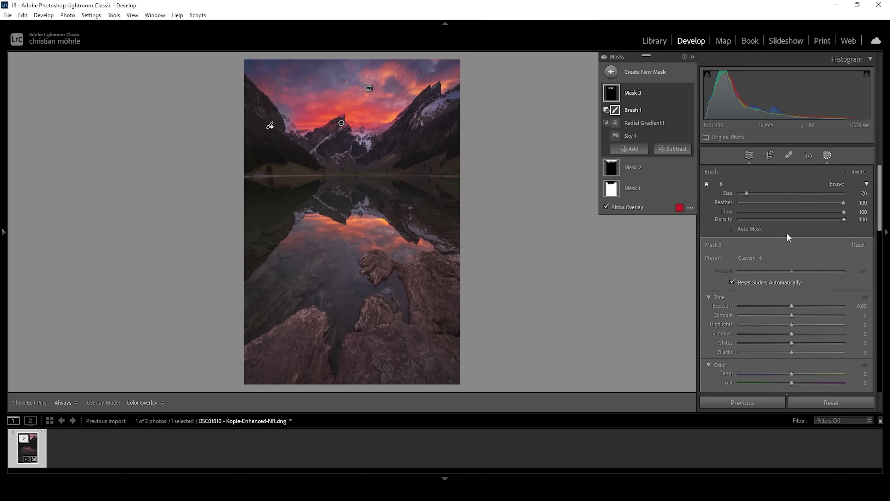
Adjust the sunset glow mask to Exposure 0.25, Shadows 24, Whites 9, Blacks 15 and Temp 9
mouse_move(791, 306)
left_mouse_down()
mouse_move(794, 335)
mouse_move(809, 333)
mouse_move(793, 343)
mouse_move(800, 351)
left_mouse_up()
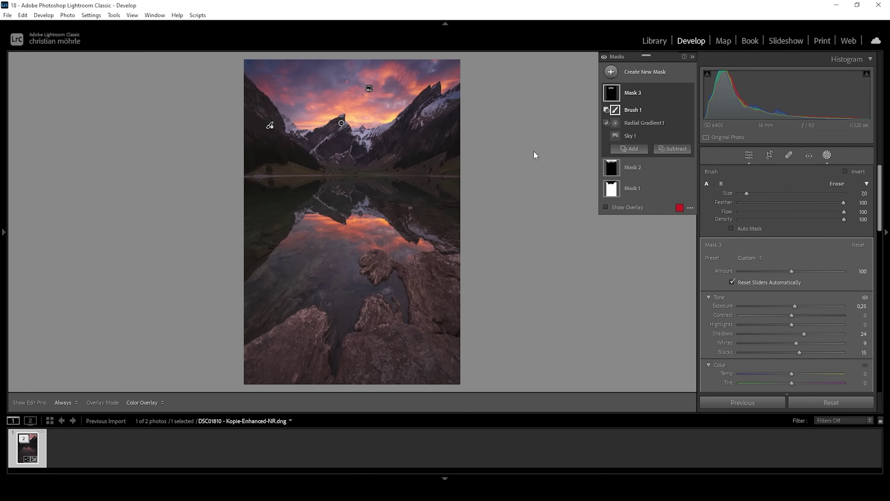
left_click_drag(793, 375, 798, 375)
Create a linear gradient mask with a short transition at the far shoreline, covering the lake and foreground
left_click(610, 72)
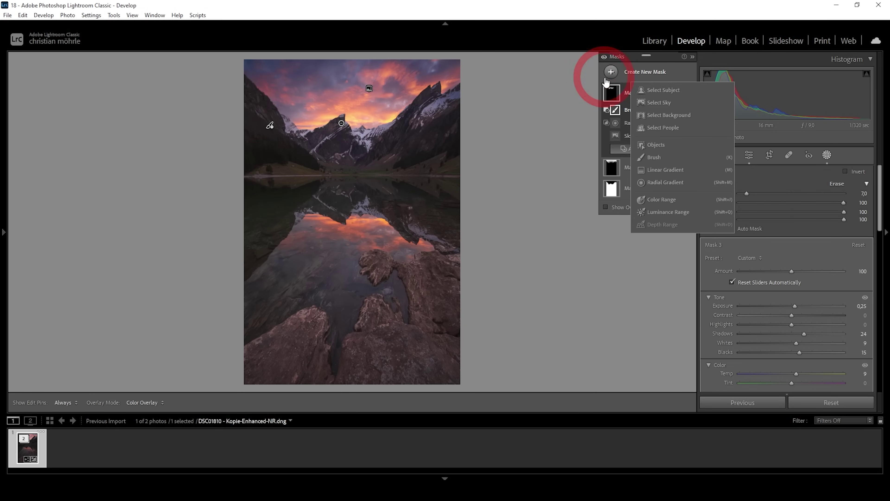
left_click(676, 171)
left_click_drag(354, 190, 357, 169)
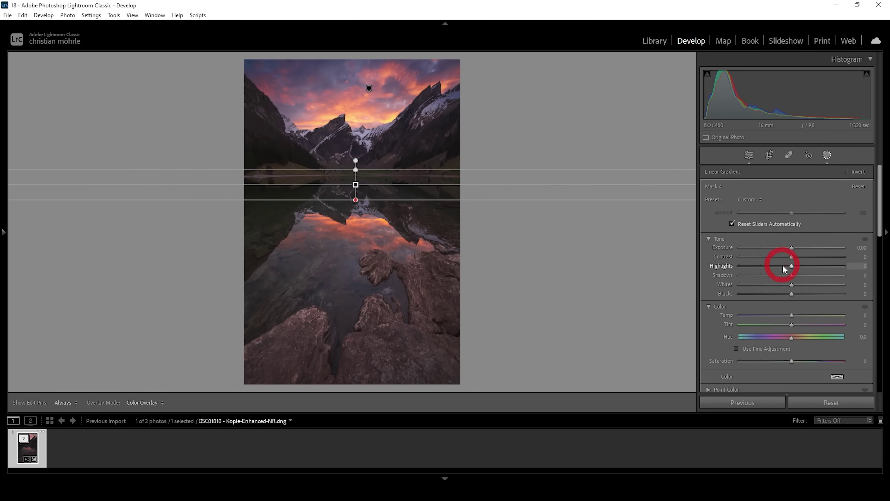
Lower the Highlights of the lake and foreground gradient strongly and set its Clarity to 38
left_click_drag(789, 266, 750, 268)
scroll(879, 214, "down", 1)
left_click_drag(879, 214, 880, 296)
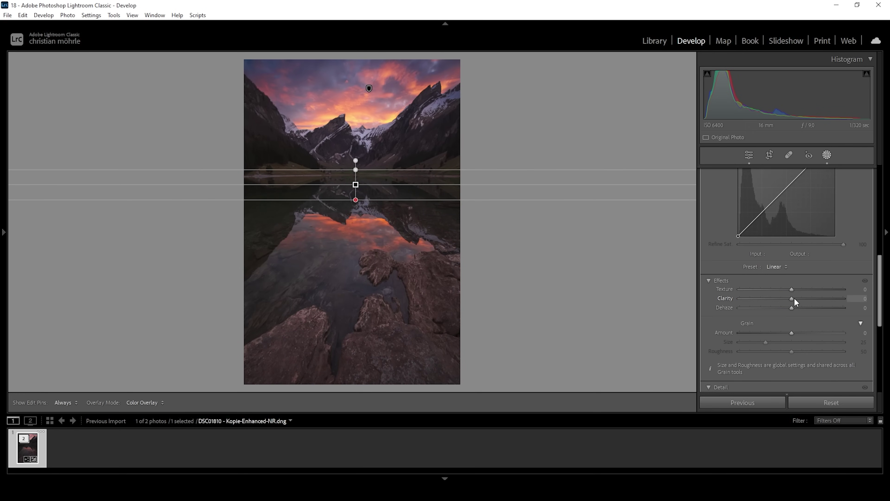
left_click_drag(794, 298, 813, 298)
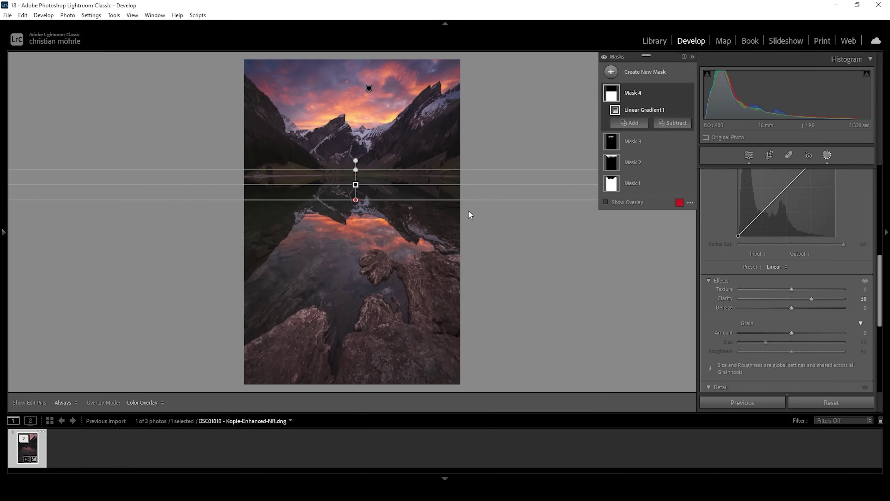
Create a second linear gradient mask with a long, soft transition from the lake reflection down to the foreground rocks
left_click(611, 72)
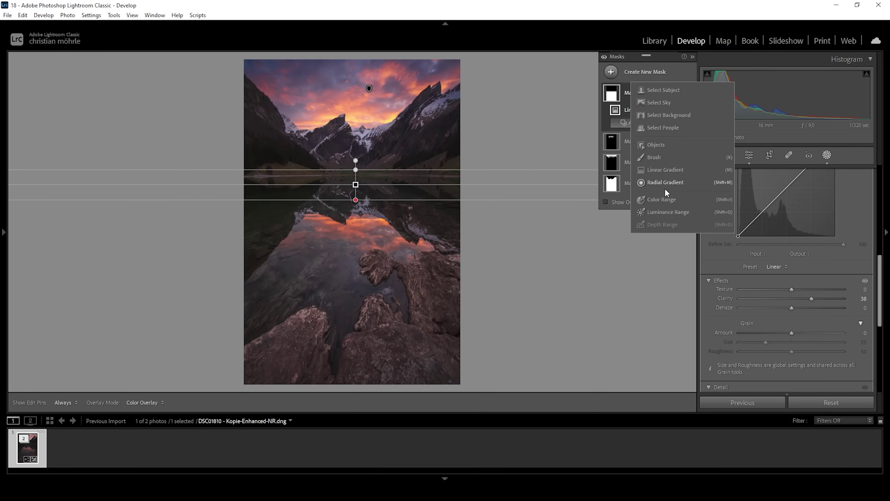
left_click(665, 170)
left_click_drag(351, 303, 351, 332)
left_click_drag(351, 268, 350, 264)
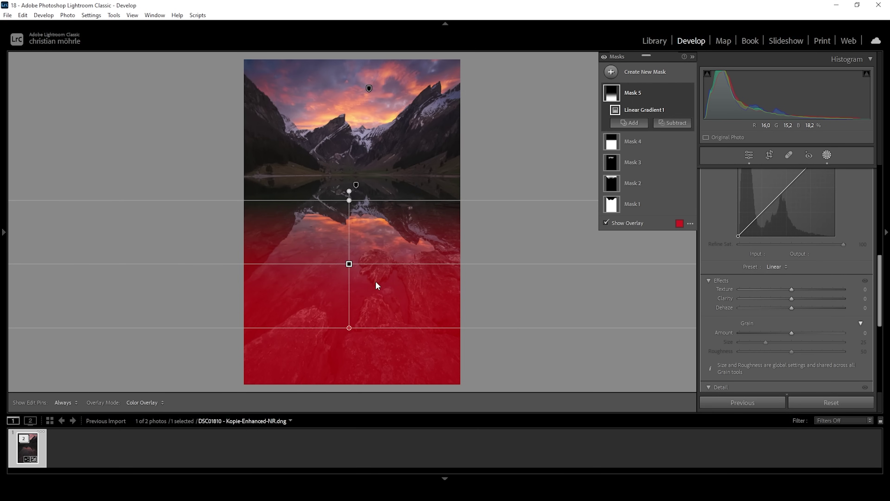
Darken the foreground gradient to Exposure -0.75 and move it lower so it fades in over the rocks
scroll(781, 256, "up", 8)
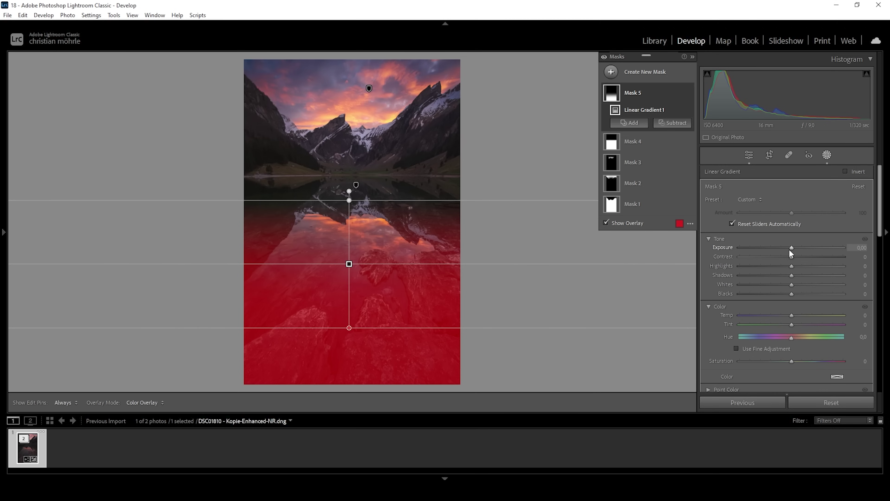
left_click_drag(789, 247, 787, 248)
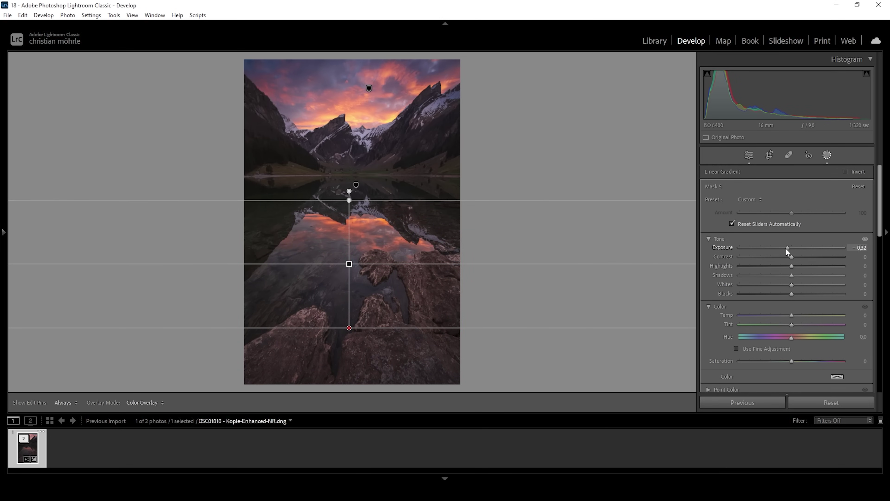
left_click_drag(785, 248, 781, 248)
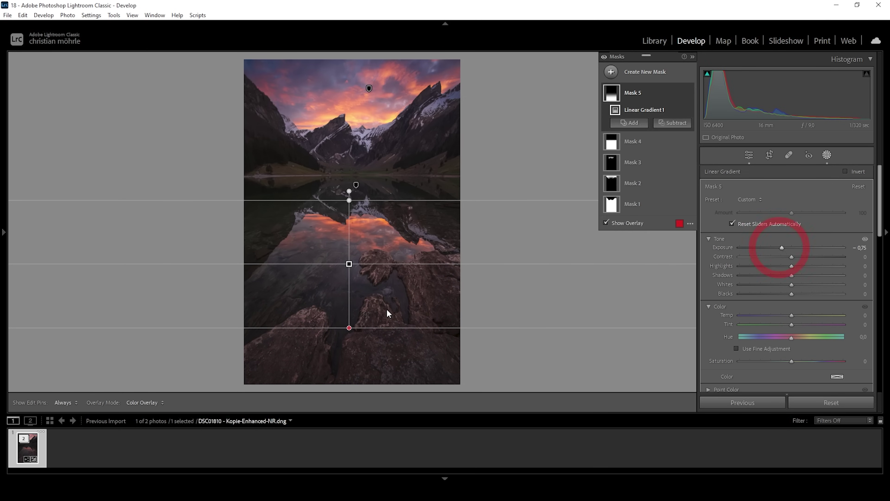
left_click_drag(349, 328, 354, 346)
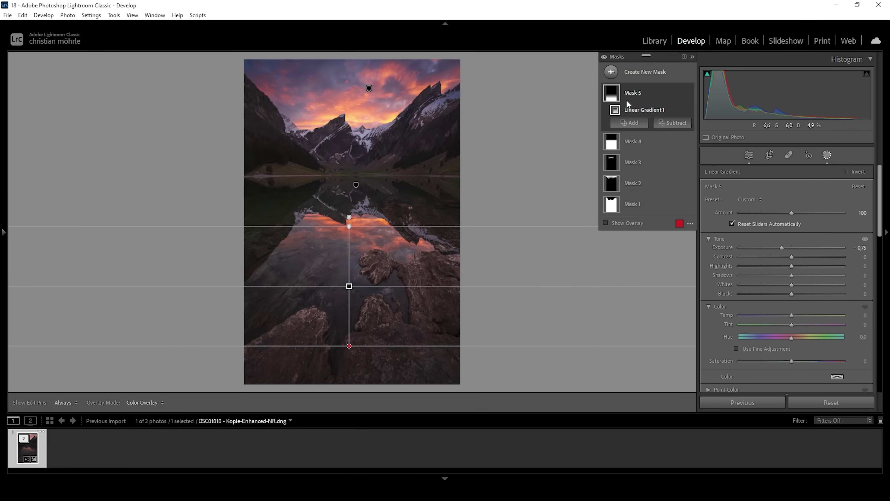
Create a luminance range mask for the bright areas and narrow its range to 70/89–100/100
left_click(611, 71)
left_click(679, 211)
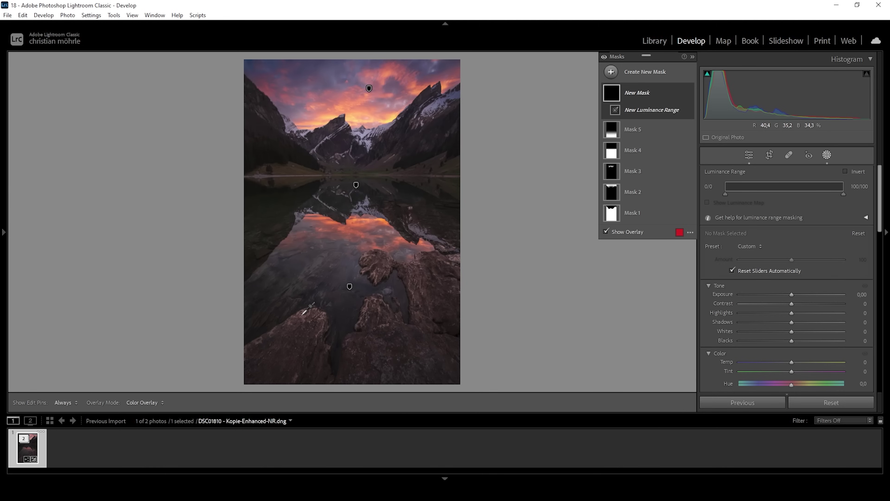
left_click(304, 317)
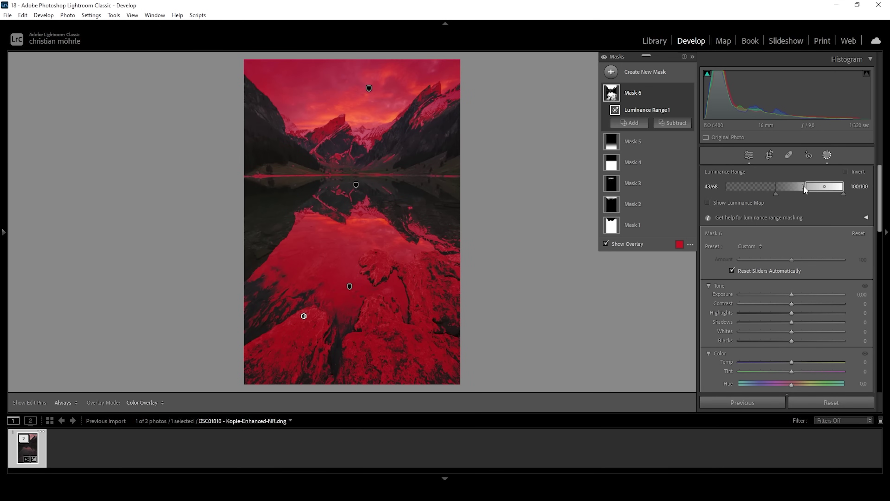
key("shift+w")
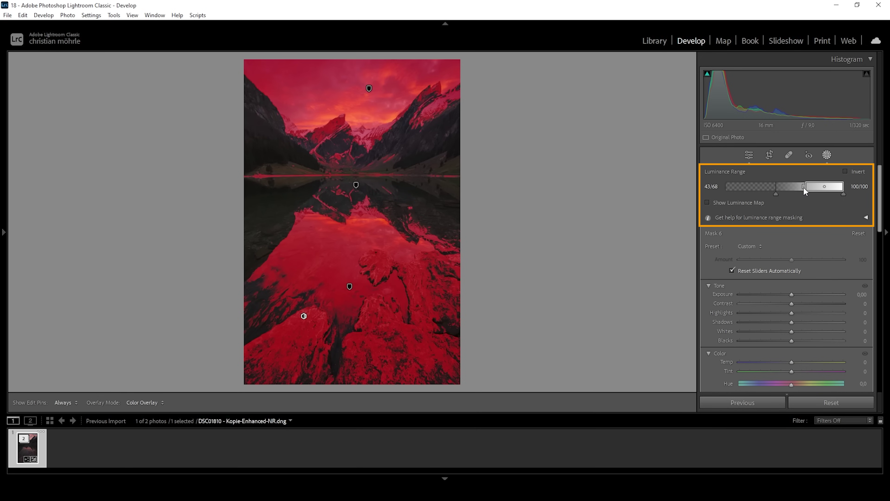
mouse_move(805, 187)
left_mouse_down()
mouse_move(829, 190)
mouse_move(788, 194)
mouse_move(808, 195)
left_mouse_up()
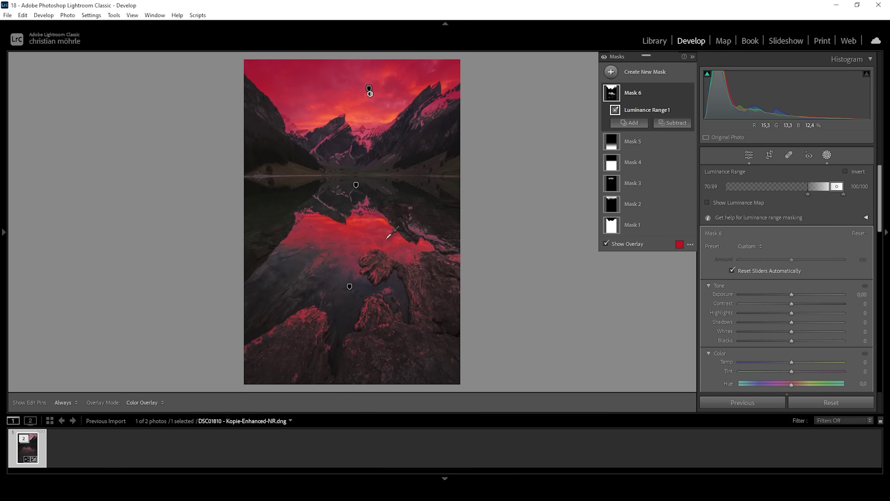
Intersect the bright-areas luminance mask with a brush set to Size 5.8 and Feather 26
left_click(679, 93)
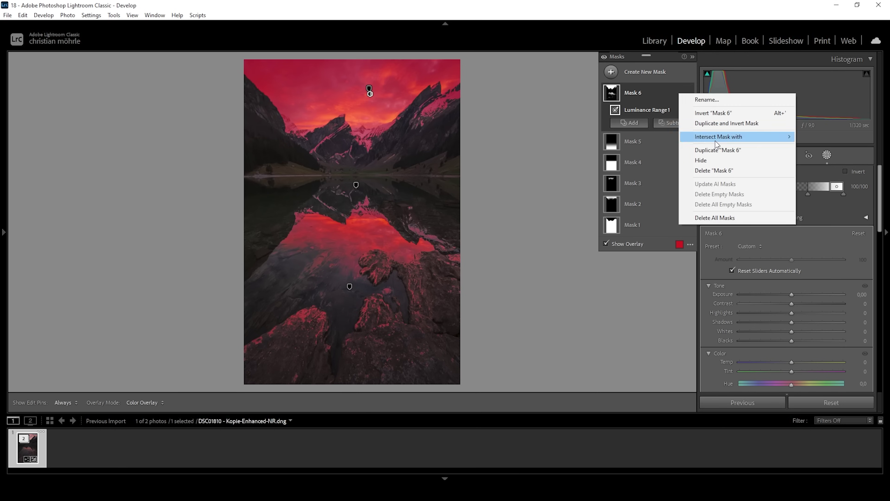
mouse_move(715, 141)
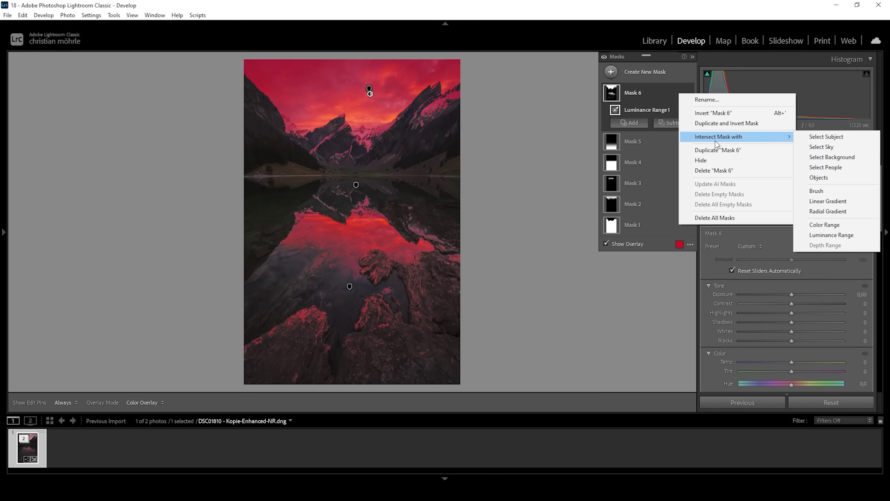
left_click(820, 192)
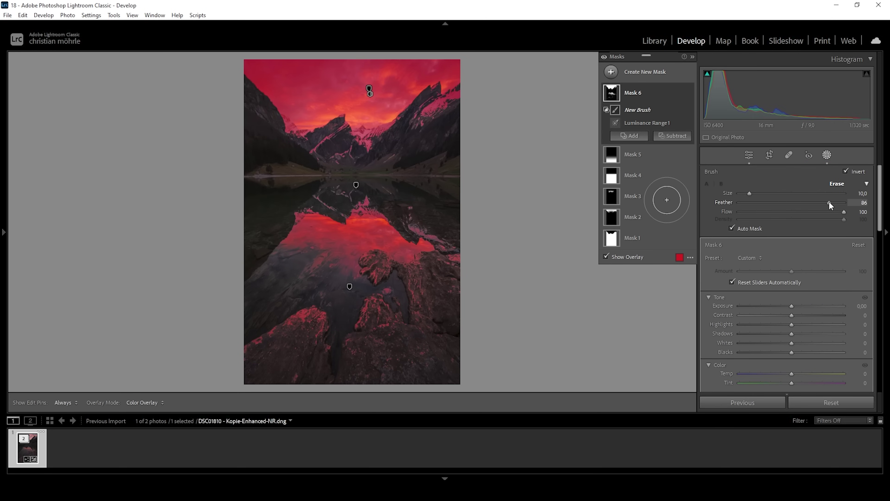
left_click_drag(804, 202, 745, 192)
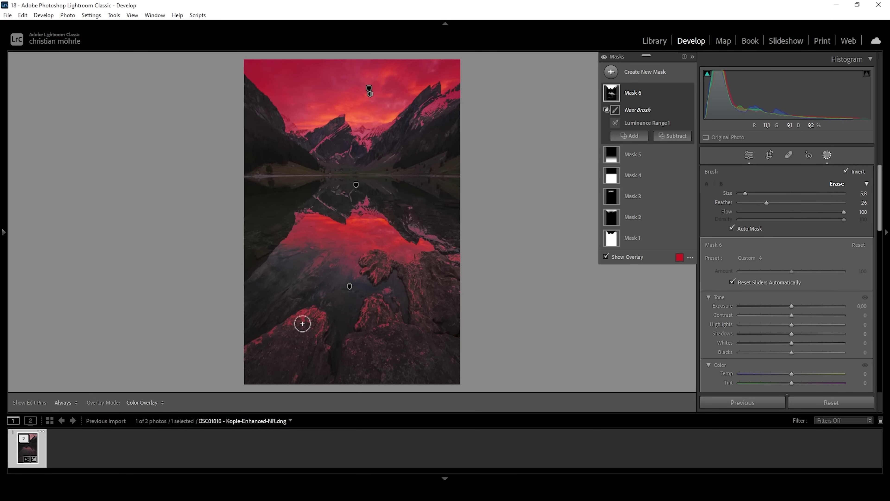
Paint the intersecting brush over the foreground rocks and the rocks along the lake's edge, toggling the edit pins out of the way
key("h")
mouse_move(306, 325)
left_mouse_down()
mouse_move(306, 316)
mouse_move(318, 318)
mouse_move(311, 338)
mouse_move(302, 318)
mouse_move(268, 338)
mouse_move(315, 314)
left_mouse_up()
key("h")
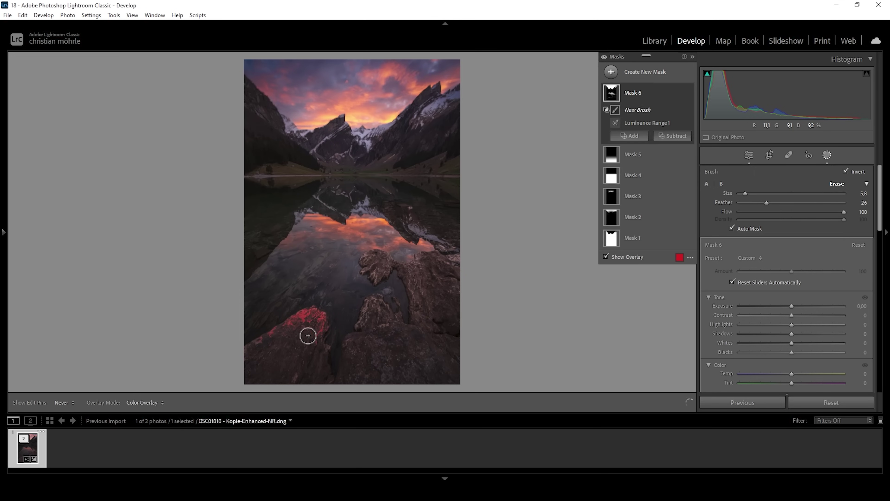
key("h")
mouse_move(362, 329)
left_mouse_down()
mouse_move(368, 308)
mouse_move(387, 312)
left_mouse_up()
key("h")
key("h")
left_click_drag(377, 274, 427, 312)
key("h")
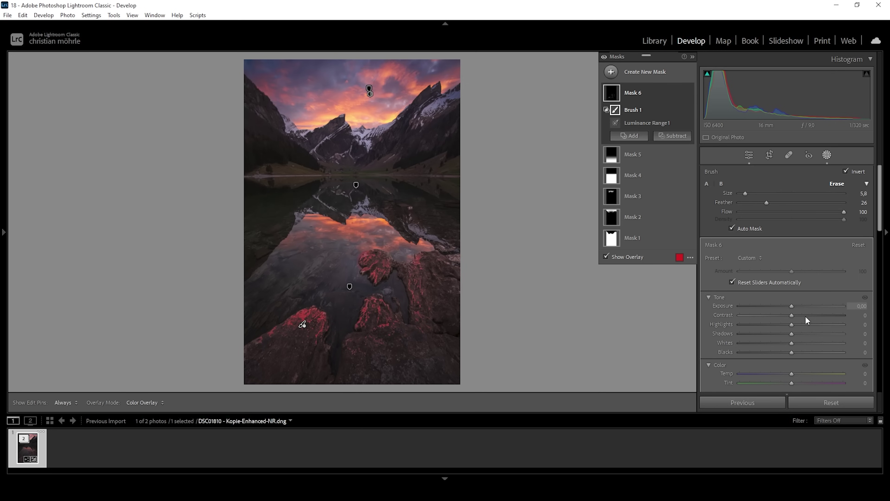
Brighten the masked rock highlights with Exposure 0.25 and Whites 20
left_click_drag(791, 305, 794, 308)
left_click_drag(793, 342, 795, 342)
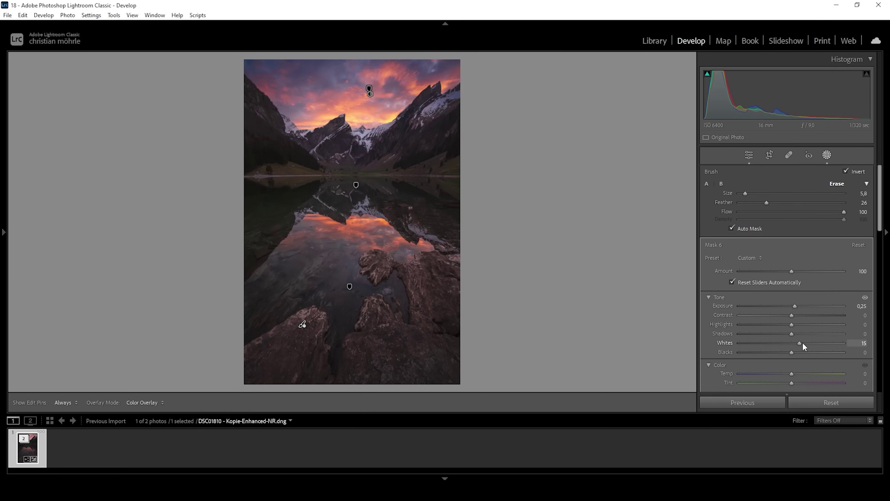
left_click_drag(805, 342, 805, 343)
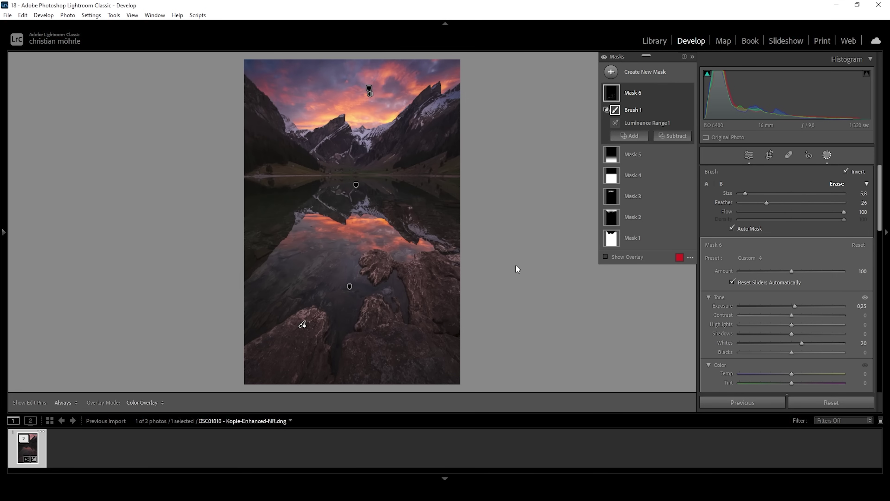
Create a new linear gradient mask fading from the foreground rocks up to the upper edge of the sky reflection, slightly tilted
left_click(611, 72)
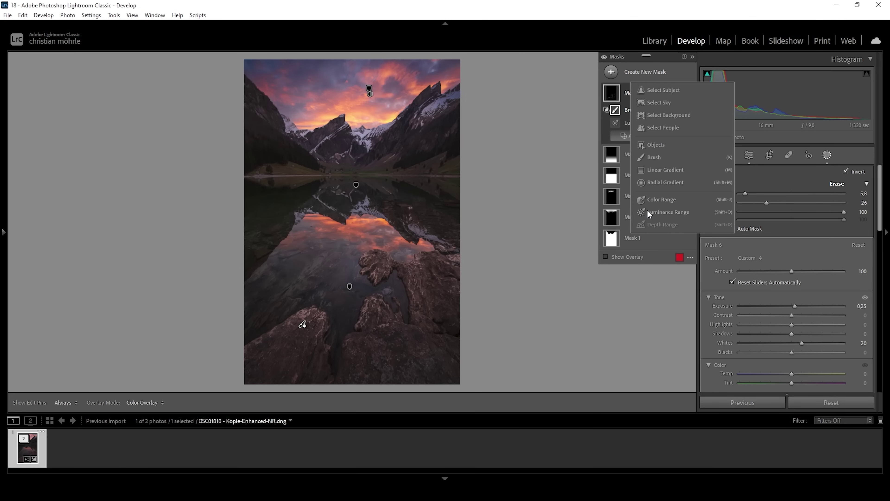
left_click(673, 170)
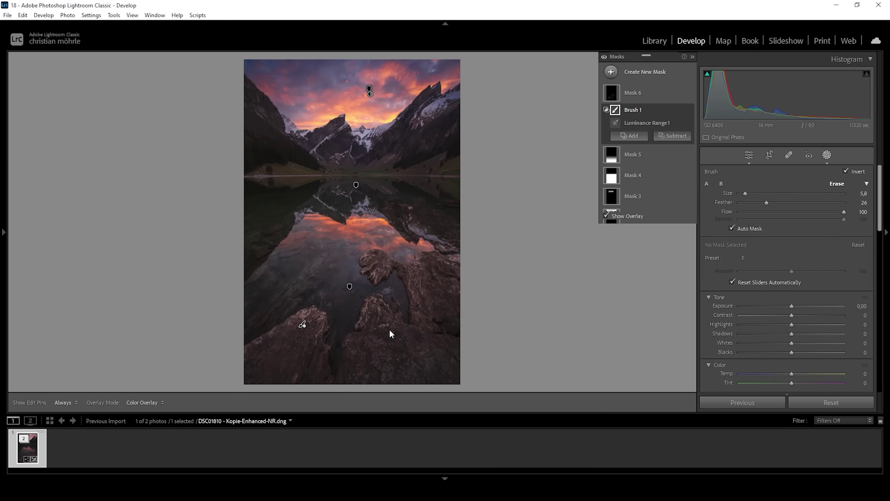
left_click_drag(358, 327, 366, 210)
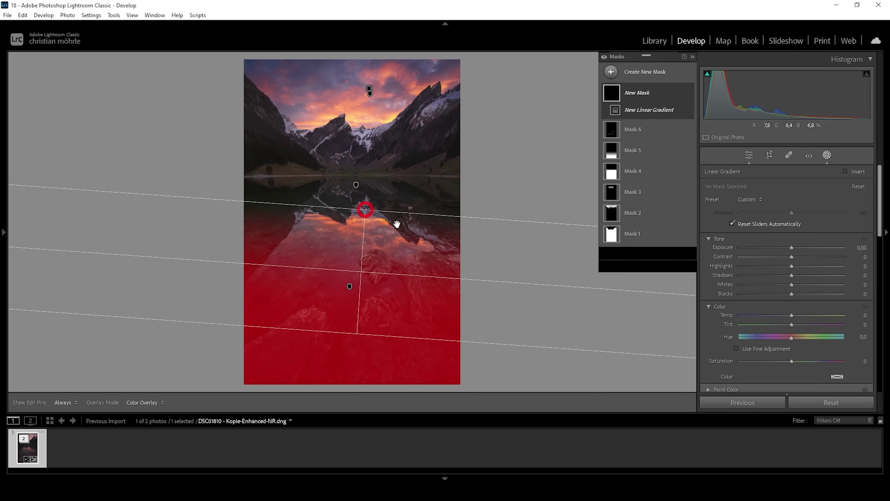
Set the new foreground gradient to Temp -15 and Saturation -17, and shift it slightly upward
left_click_drag(793, 314, 784, 316)
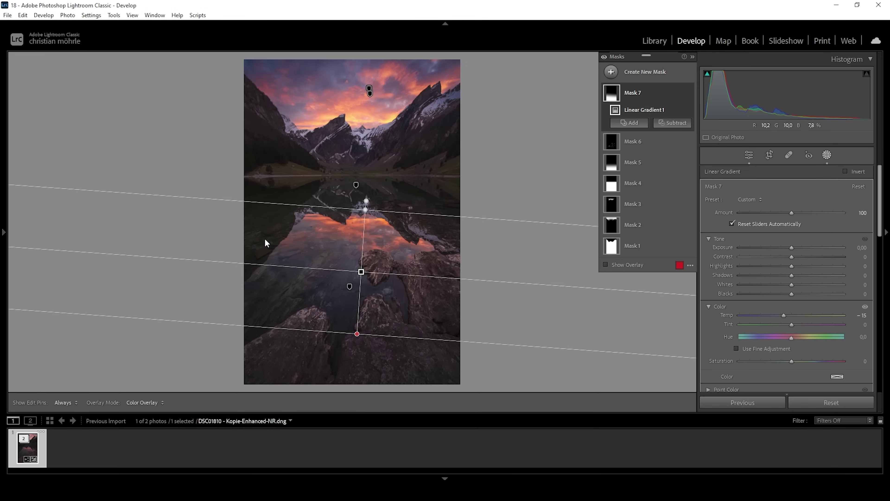
left_click(792, 361)
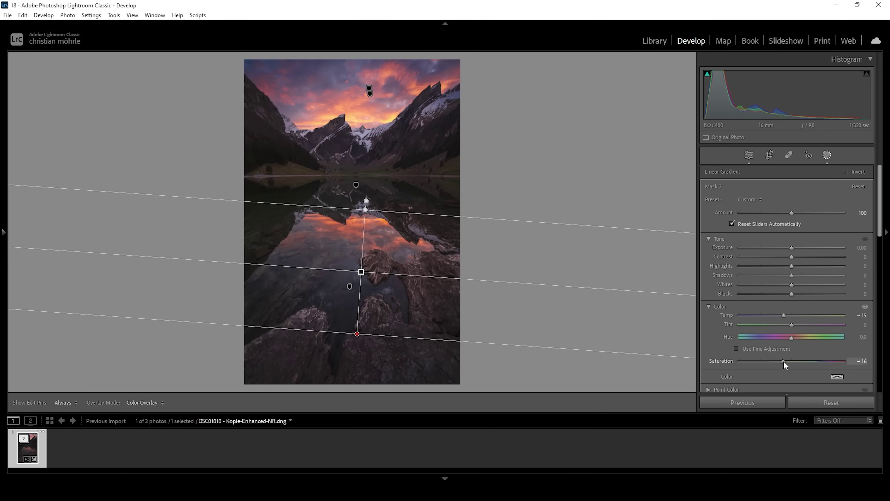
left_click_drag(783, 361, 783, 361)
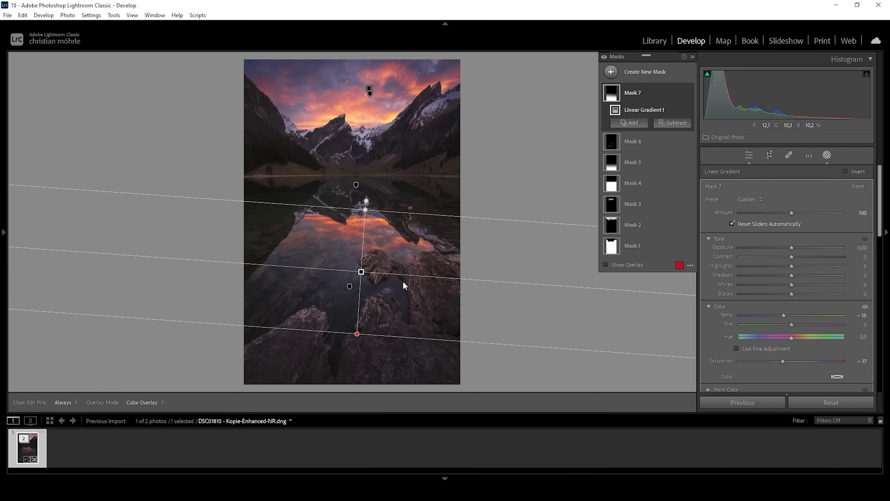
left_click_drag(374, 270, 485, 310)
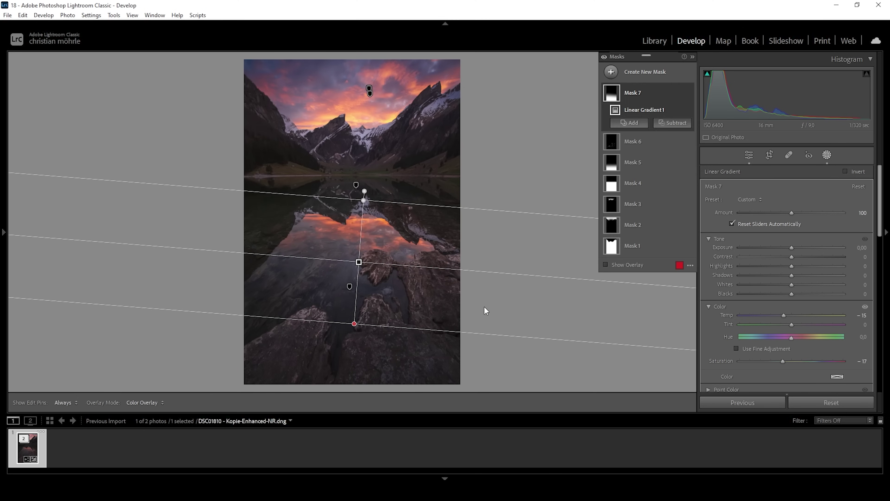
Create a wide radial gradient mask centred on the far shoreline, covering the valley, lower mountains and upper lake
left_click(611, 72)
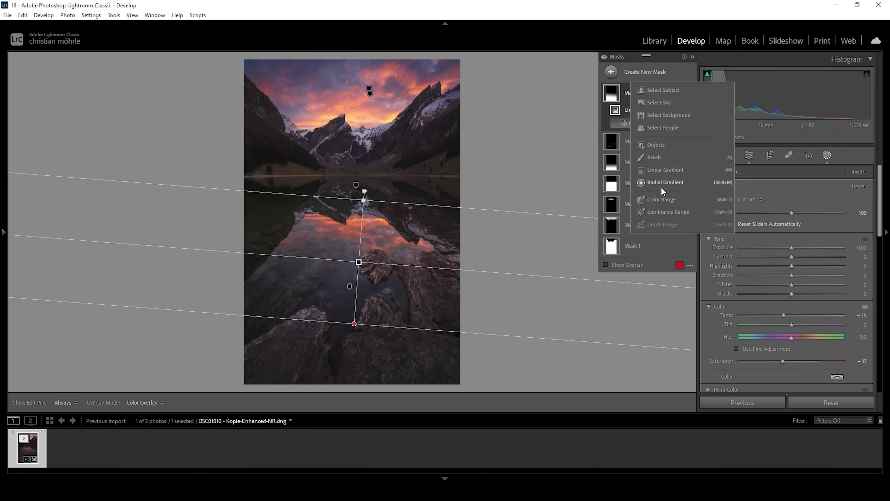
left_click(661, 183)
left_click_drag(348, 168, 456, 221)
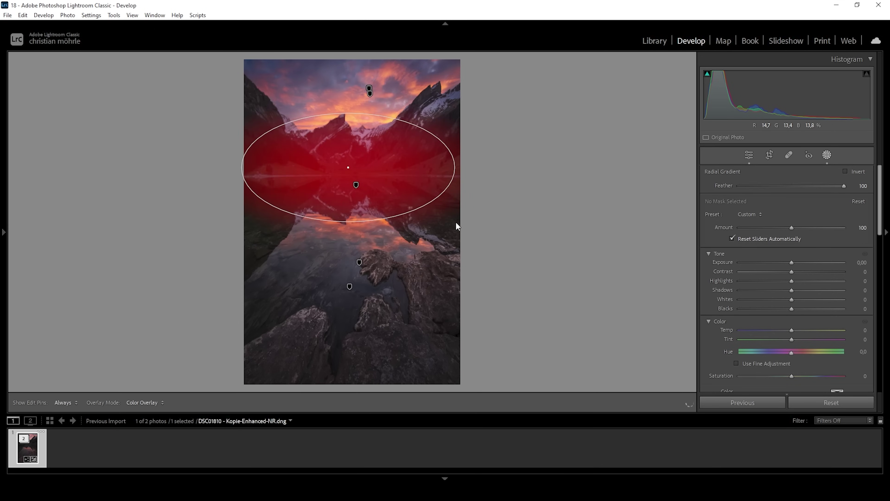
left_click_drag(380, 181, 387, 185)
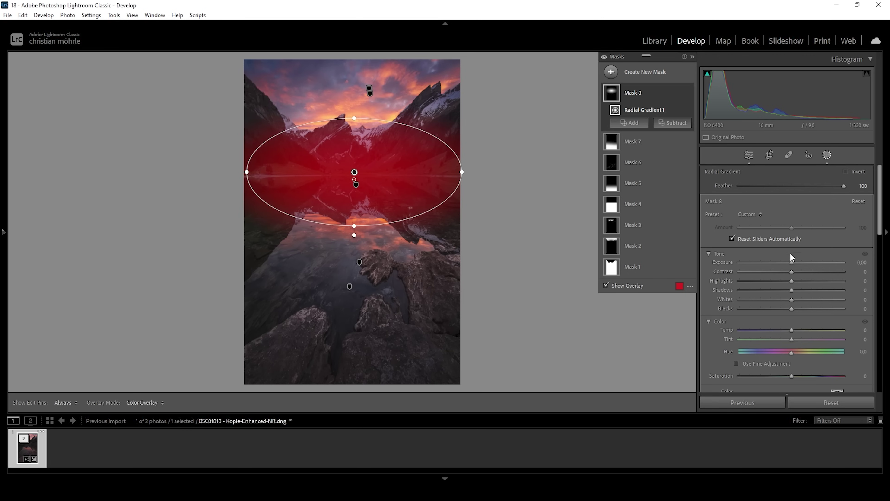
Brighten the shoreline radial mask with Exposure 0.29, Shadows 8 and Whites 4
left_click(792, 263)
left_click_drag(792, 263, 795, 290)
left_click(791, 299)
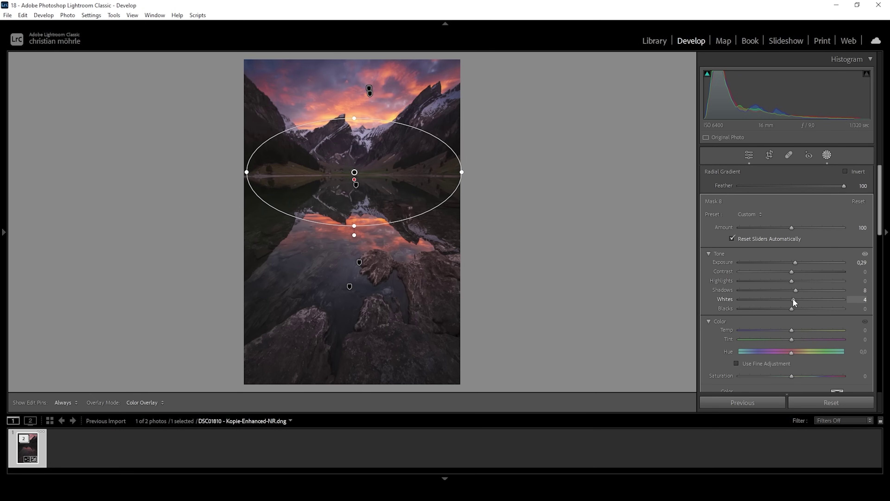
left_click_drag(793, 297, 793, 298)
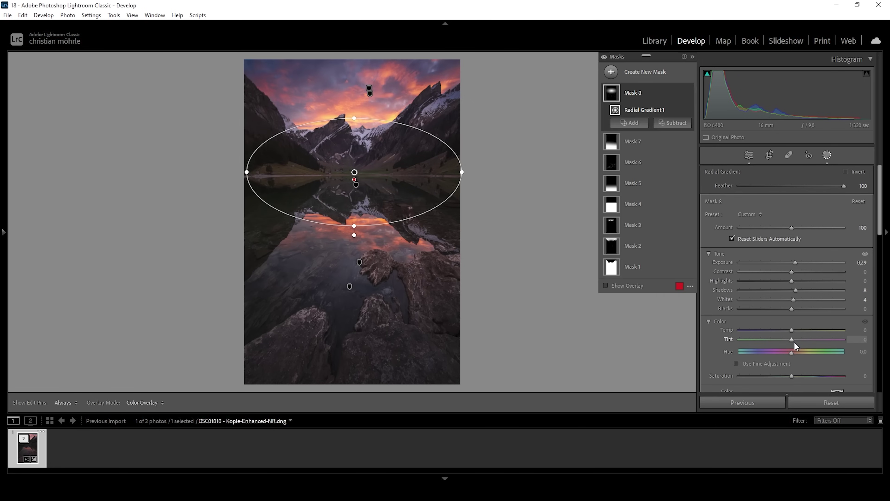
Lower the shoreline radial mask's Saturation to -44 and flatten the ellipse slightly
left_click(790, 376)
left_click_drag(788, 377, 779, 375)
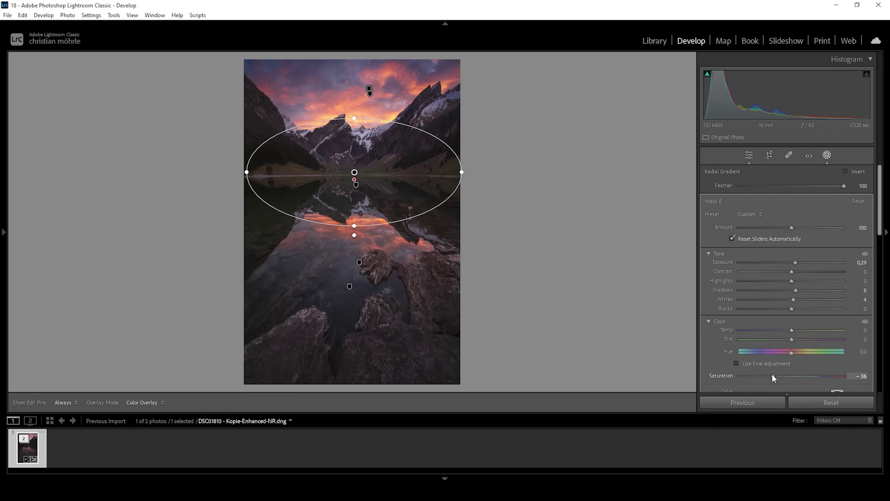
left_click_drag(768, 375, 768, 375)
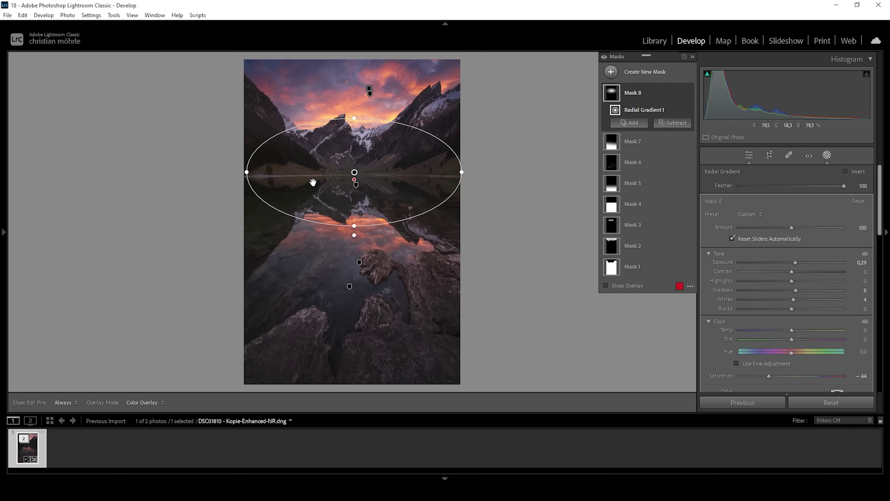
left_click_drag(351, 127, 351, 134)
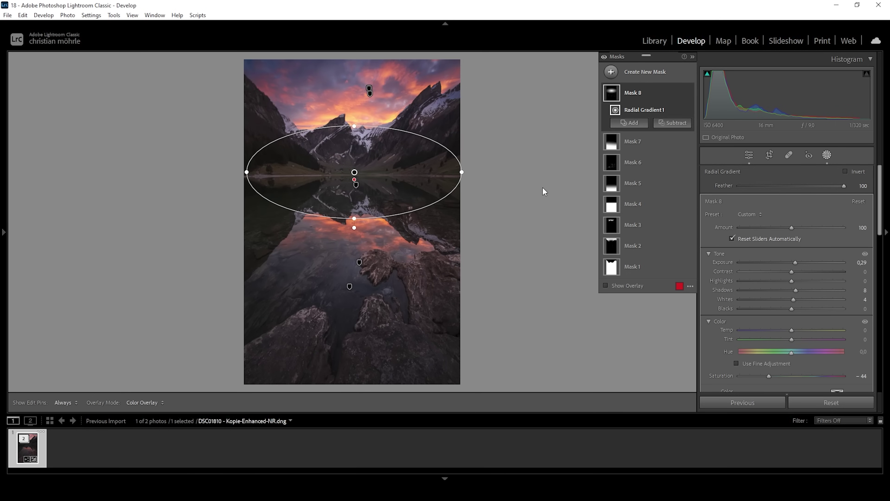
Create a luminance range mask for the midtones with soft transitions, setting its range to 6/34–62/96
left_click(611, 75)
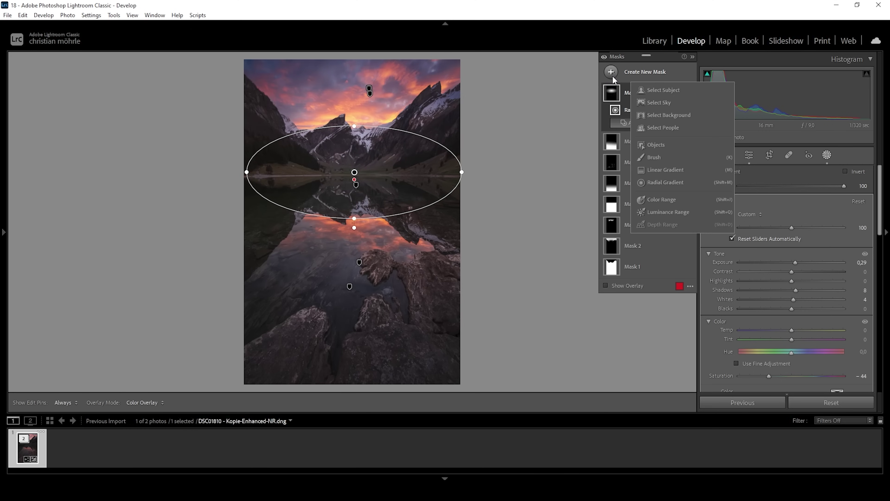
left_click(660, 213)
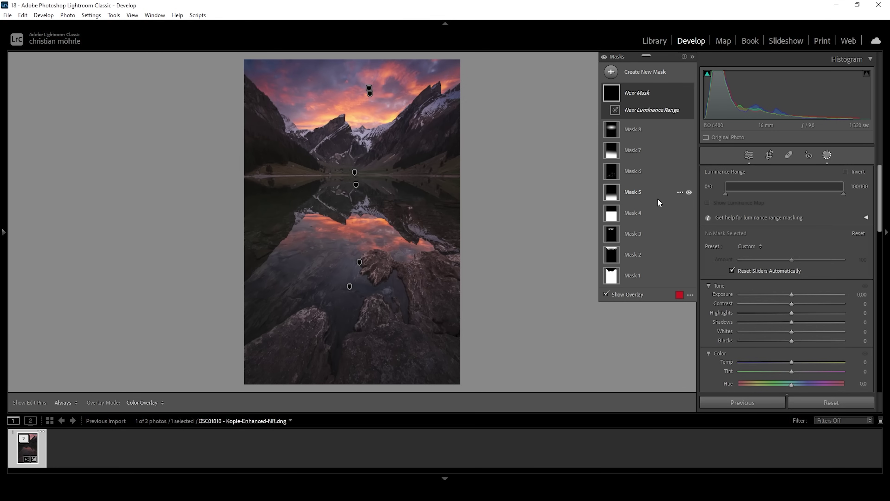
left_click(725, 194)
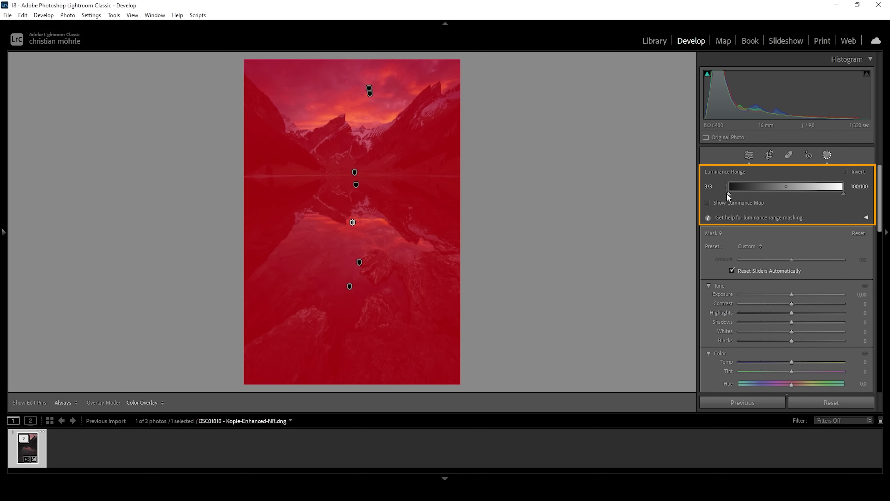
left_click_drag(728, 192, 731, 193)
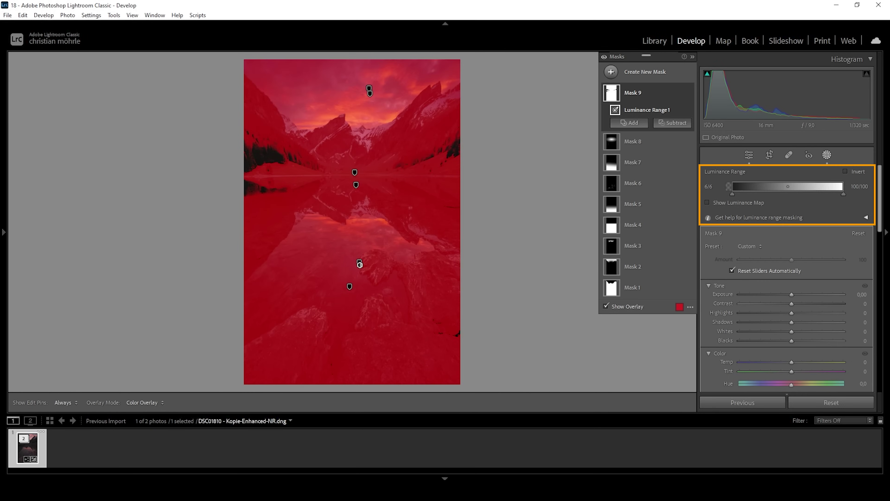
left_click_drag(844, 193, 839, 194)
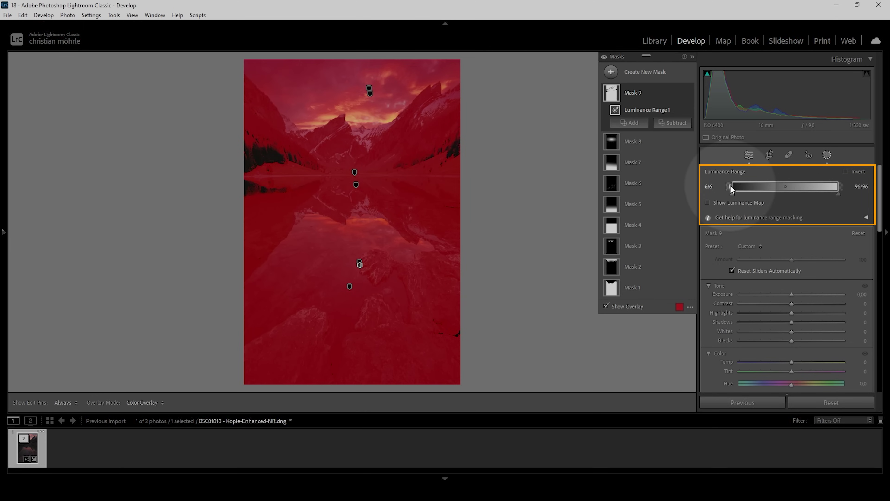
left_click_drag(730, 187, 764, 190)
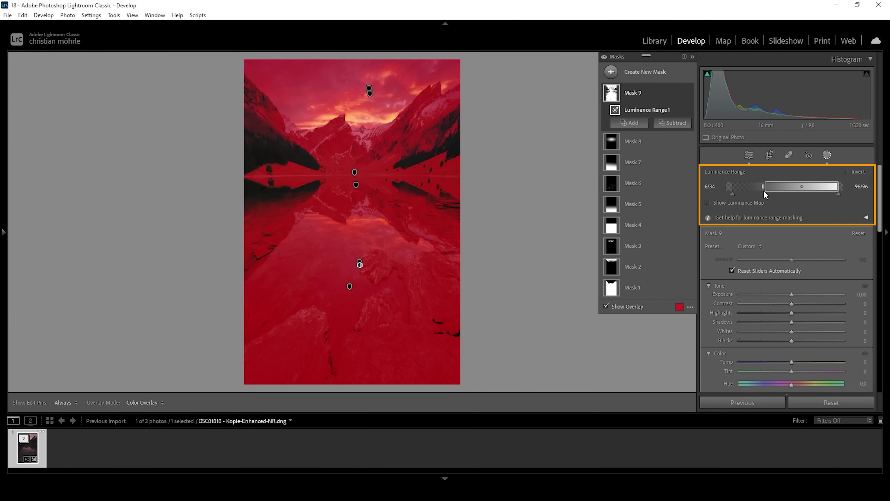
left_click_drag(839, 186, 799, 183)
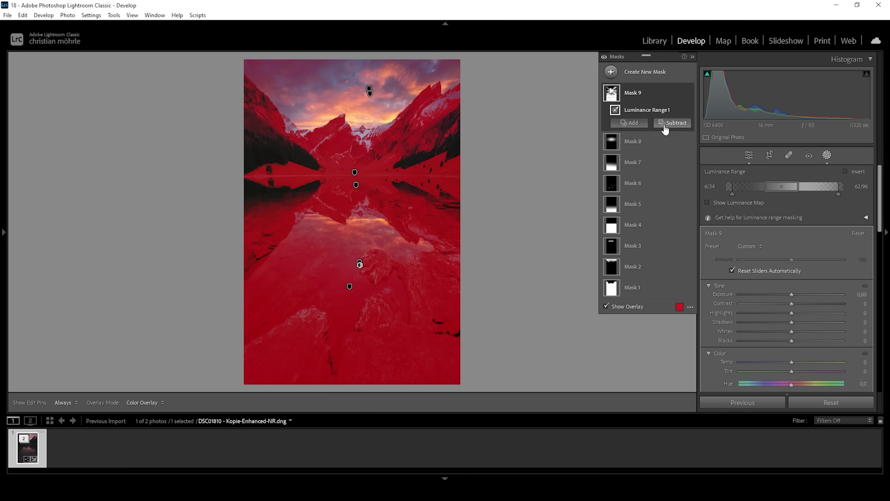
Subtract a linear gradient over the sky from the midtone mask and set Exposure 0.39, Highlights 5 and Shadows -7
left_click(672, 123)
left_click(690, 224)
left_click_drag(345, 74, 343, 130)
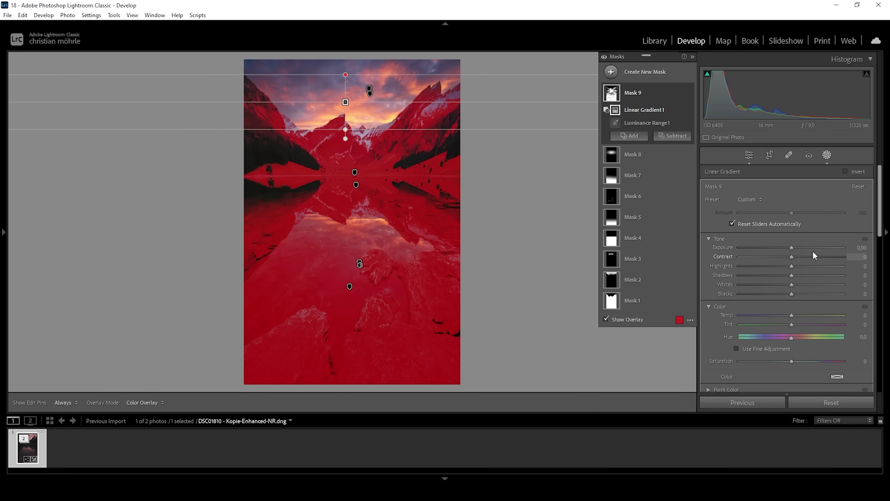
left_click_drag(790, 248, 788, 276)
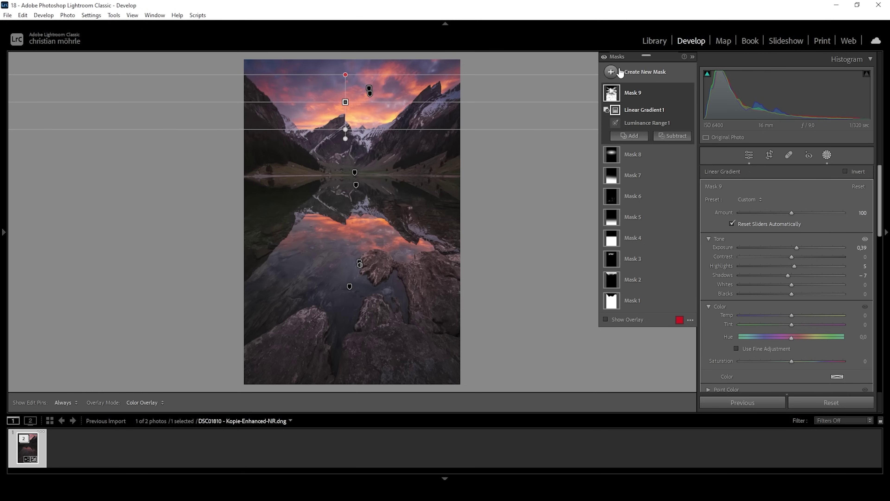
Compare the photo with all masks disabled and enabled, and return to the global edit adjustments
left_click(604, 57)
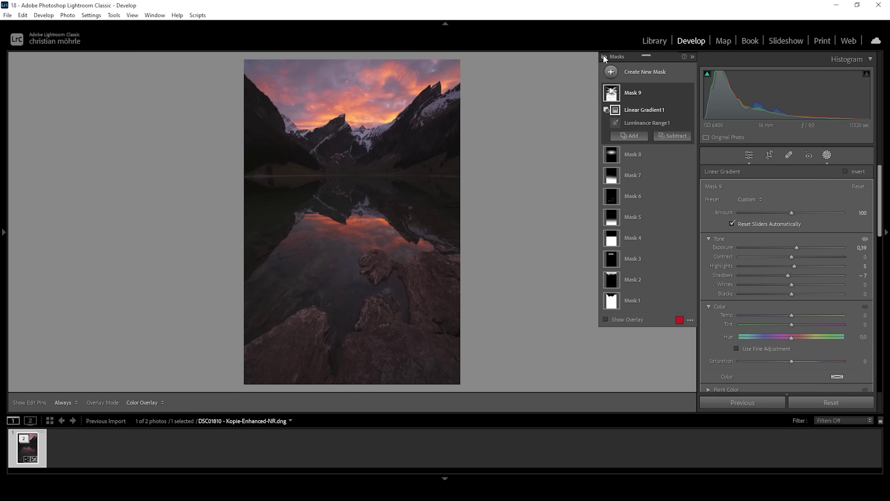
left_click(604, 57)
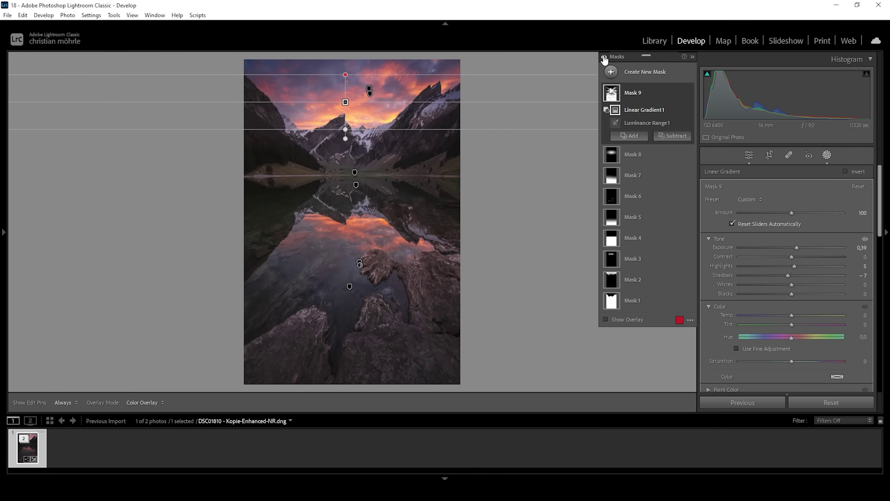
left_click(749, 154)
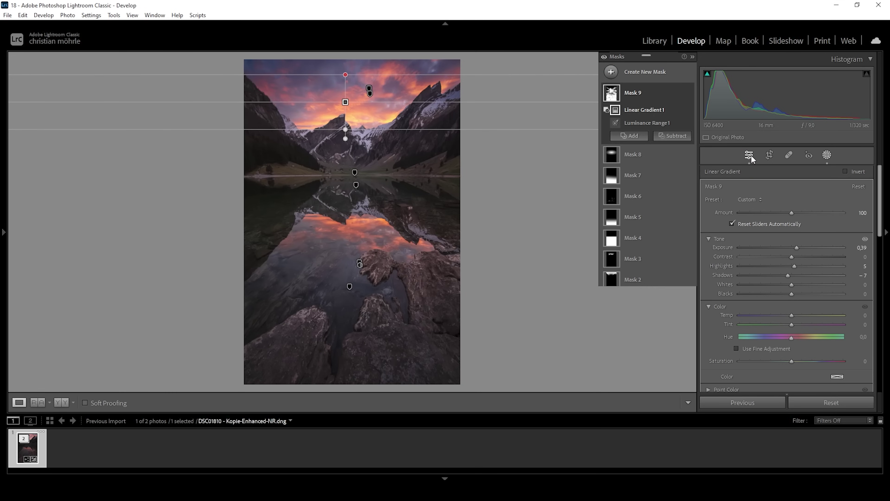
Tint the photo's highlights warm orange with Color Grading, using Hue 33 and Saturation 22
left_click_drag(436, 151, 437, 233)
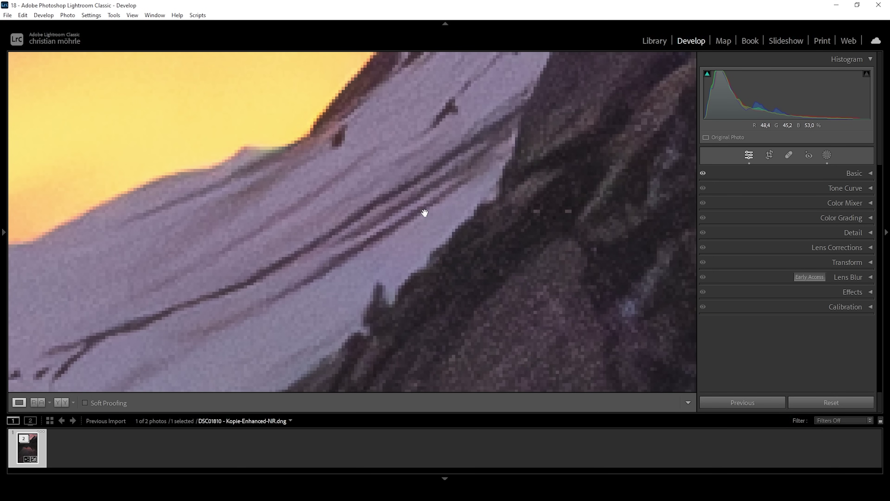
left_click(419, 207)
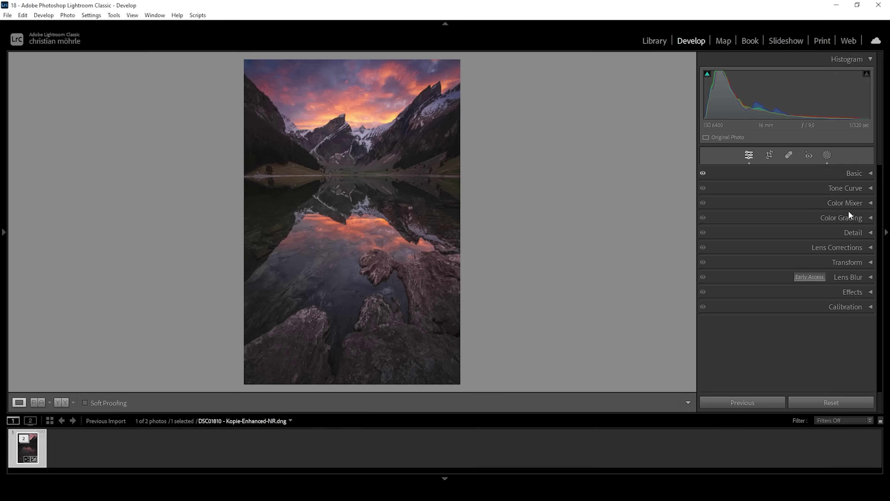
left_click(853, 218)
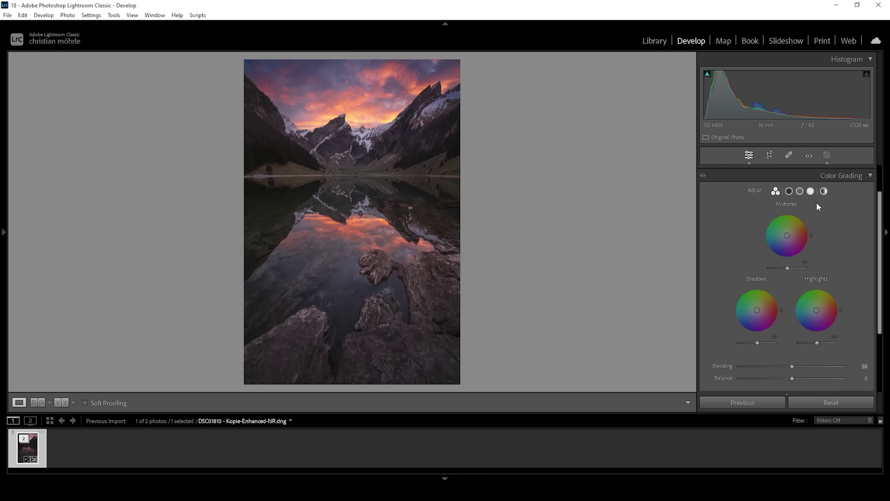
left_click(810, 191)
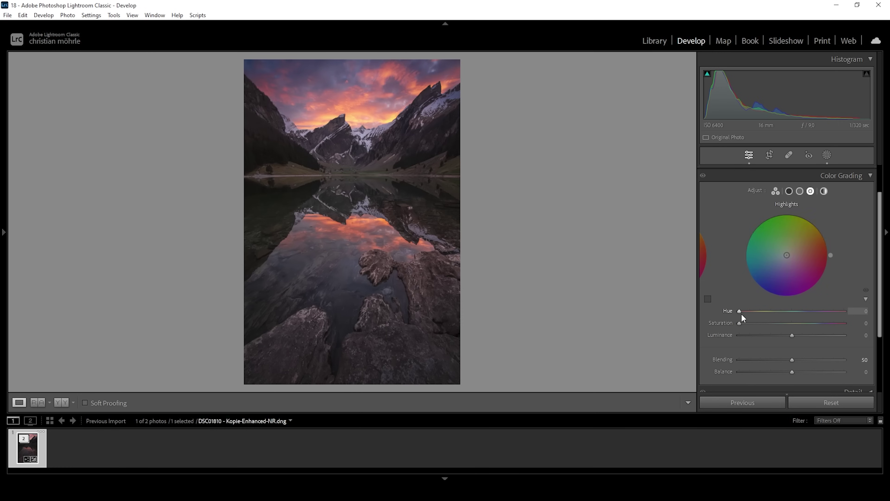
left_click_drag(739, 311, 750, 316)
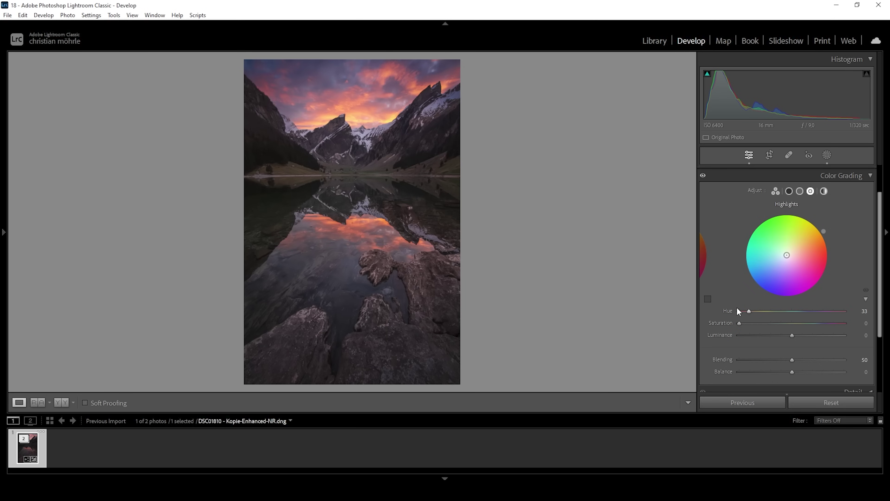
left_click_drag(739, 325, 765, 326)
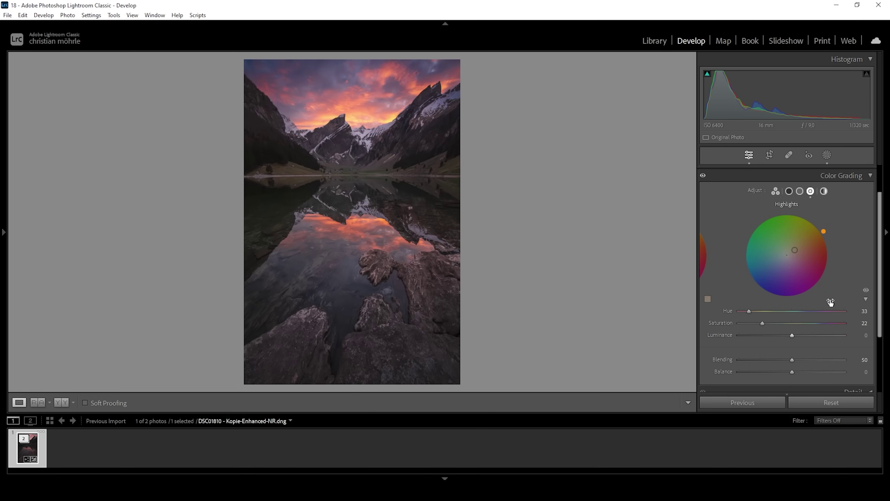
Add a slight warm tint to the midtones and a subtle blue tint with Hue 228 to the shadows
left_click(800, 191)
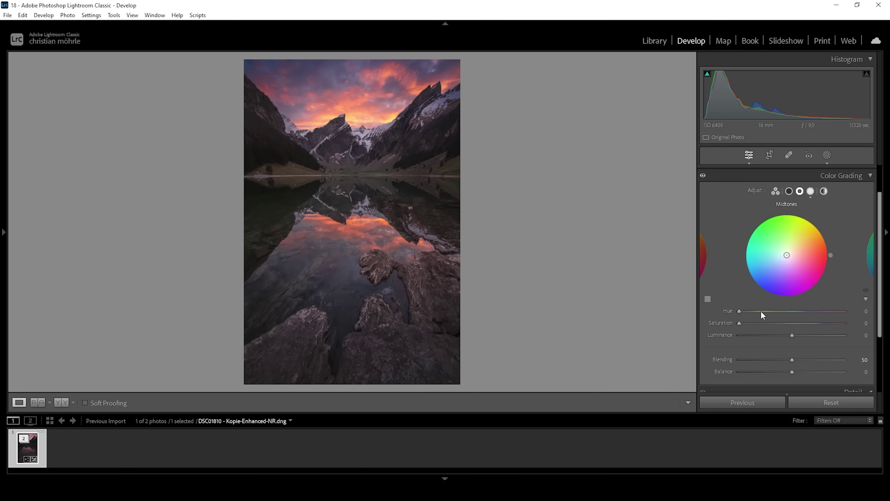
left_click_drag(740, 311, 752, 328)
left_click_drag(739, 325, 746, 326)
left_click(789, 191)
left_click_drag(740, 311, 808, 319)
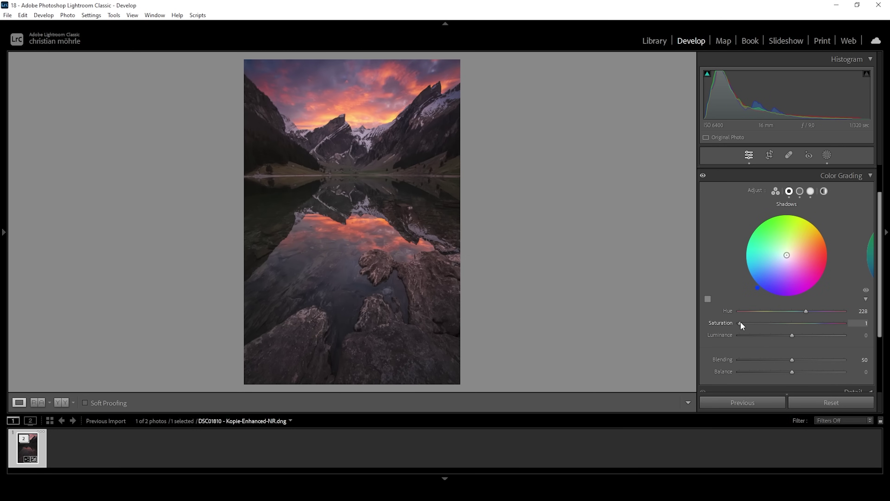
left_click_drag(741, 321, 743, 322)
left_click(869, 177)
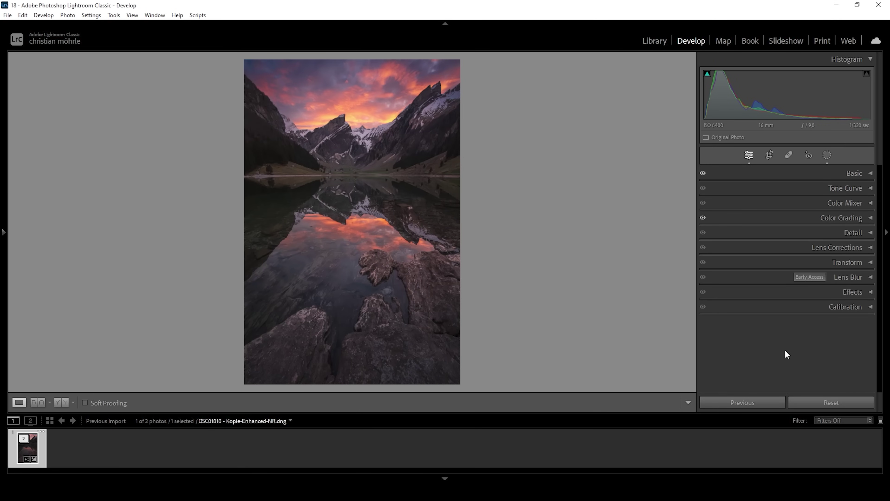
Fine-tune the red primary's saturation and slightly raise the green and blue primaries' saturation in the camera Calibration
left_click(856, 307)
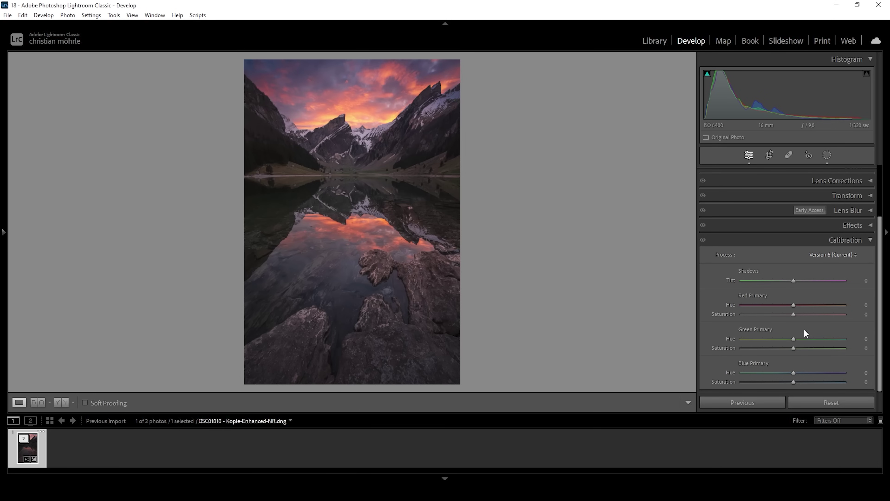
left_click_drag(794, 315, 796, 315)
left_click_drag(797, 315, 794, 315)
left_click_drag(799, 348, 800, 348)
left_click_drag(797, 383, 798, 382)
left_click(873, 244)
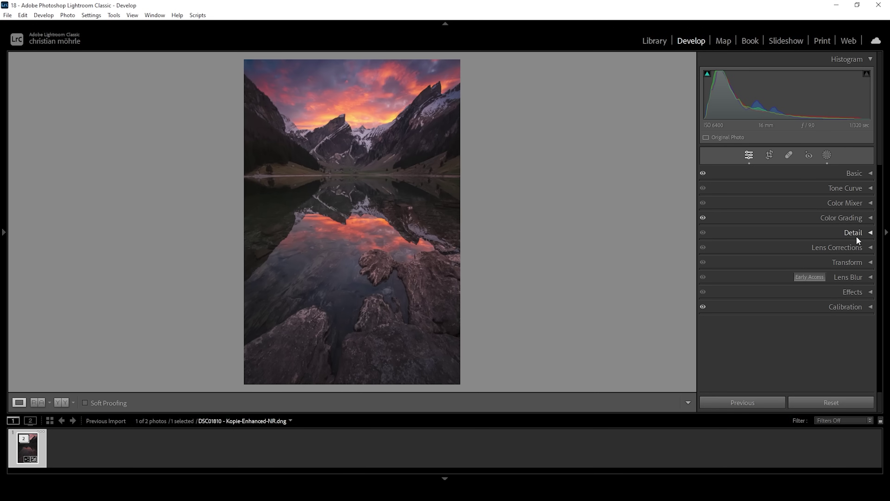
Sharpen the photo with Amount 61, Radius 0.5, Detail 100 and Masking 80
left_click(868, 232)
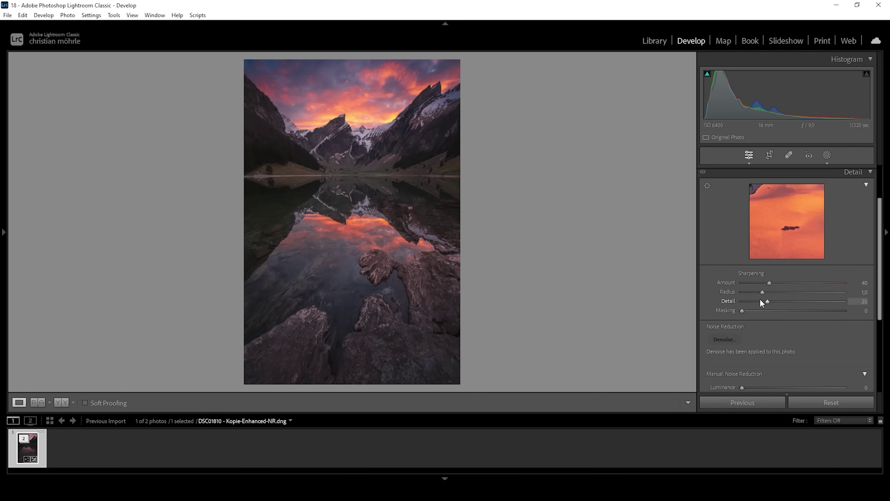
left_click_drag(762, 292, 703, 291)
left_click_drag(768, 301, 881, 307)
left_click_drag(742, 310, 826, 318)
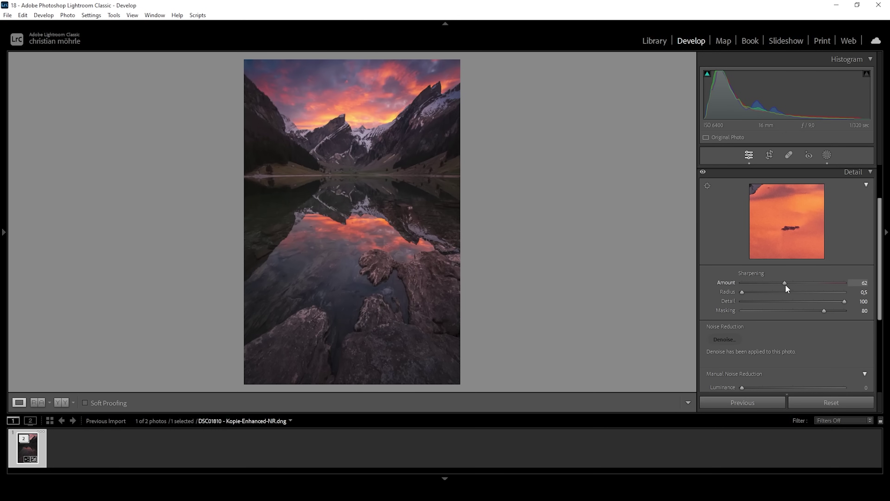
left_click_drag(785, 284, 783, 283)
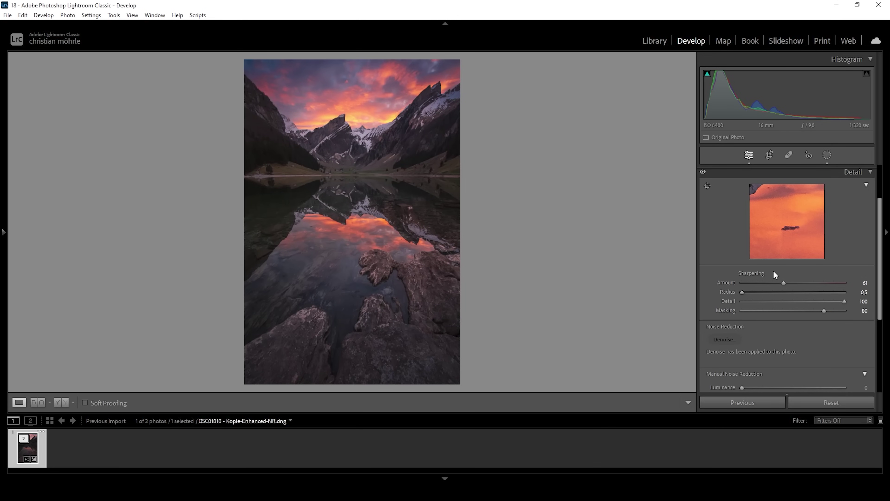